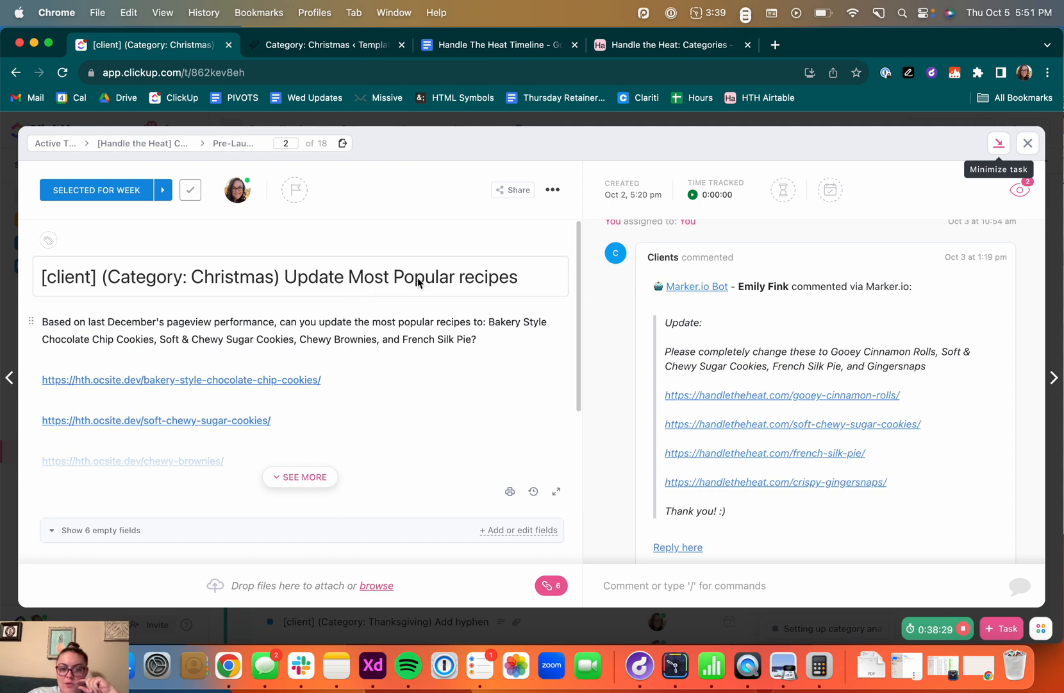
# Step: Read the client's requested recipe changes in the task comment and bring up the Christmas category template's Most Popular section
pyautogui.scroll(-3, 761, 371)
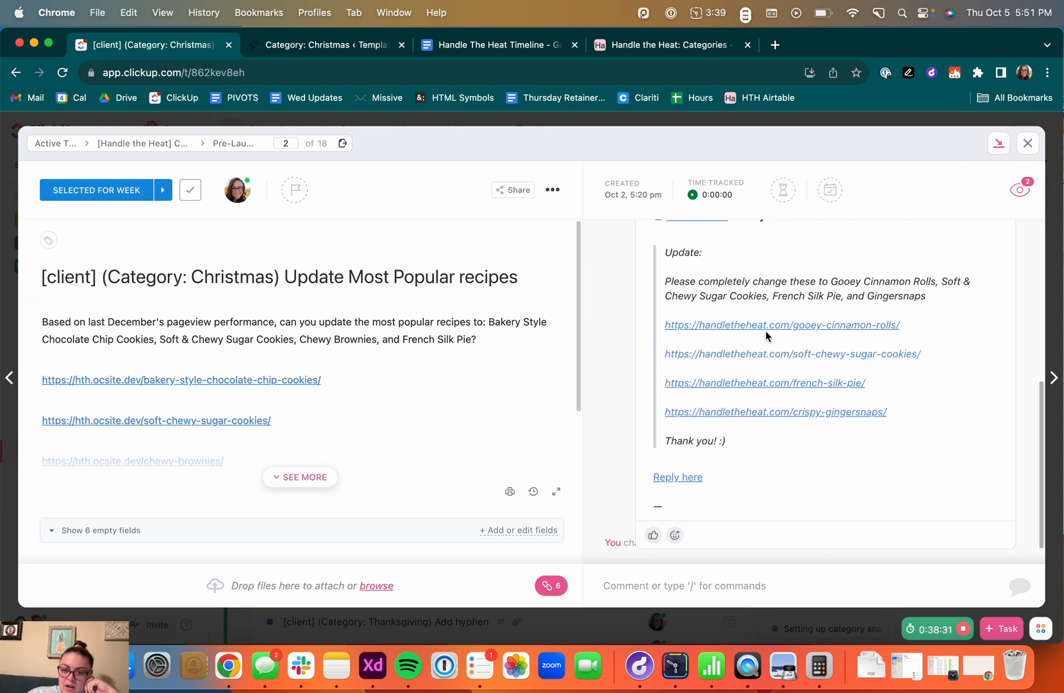
pyautogui.scroll(2, 769, 390)
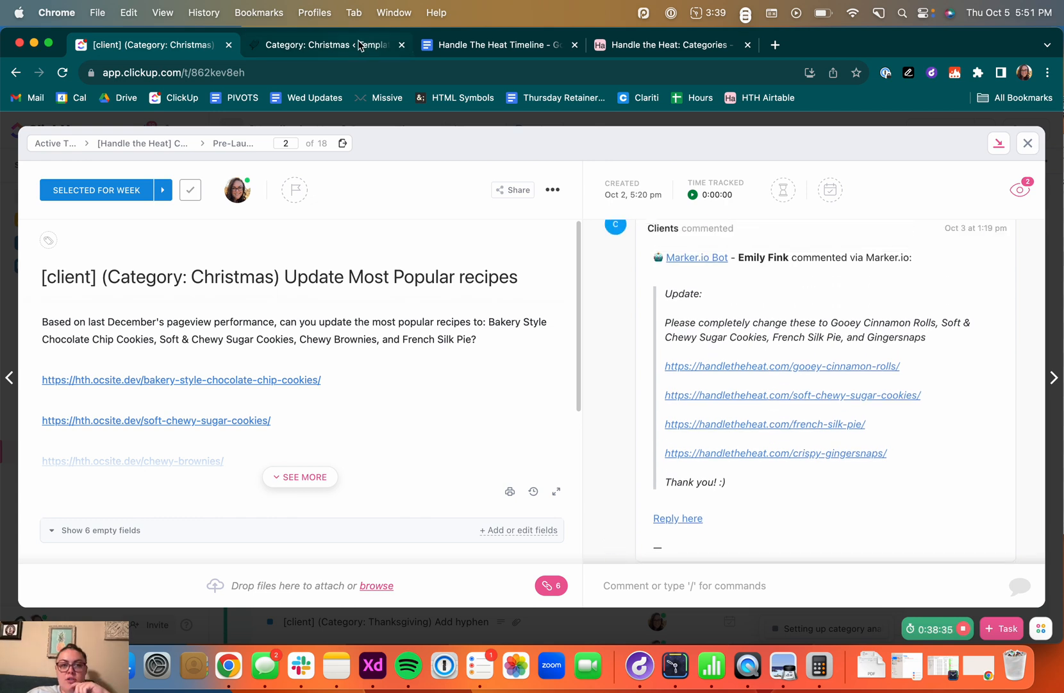
pyautogui.hotkey('ctrl', 'Tab')
pyautogui.scroll(-5, 466, 407)
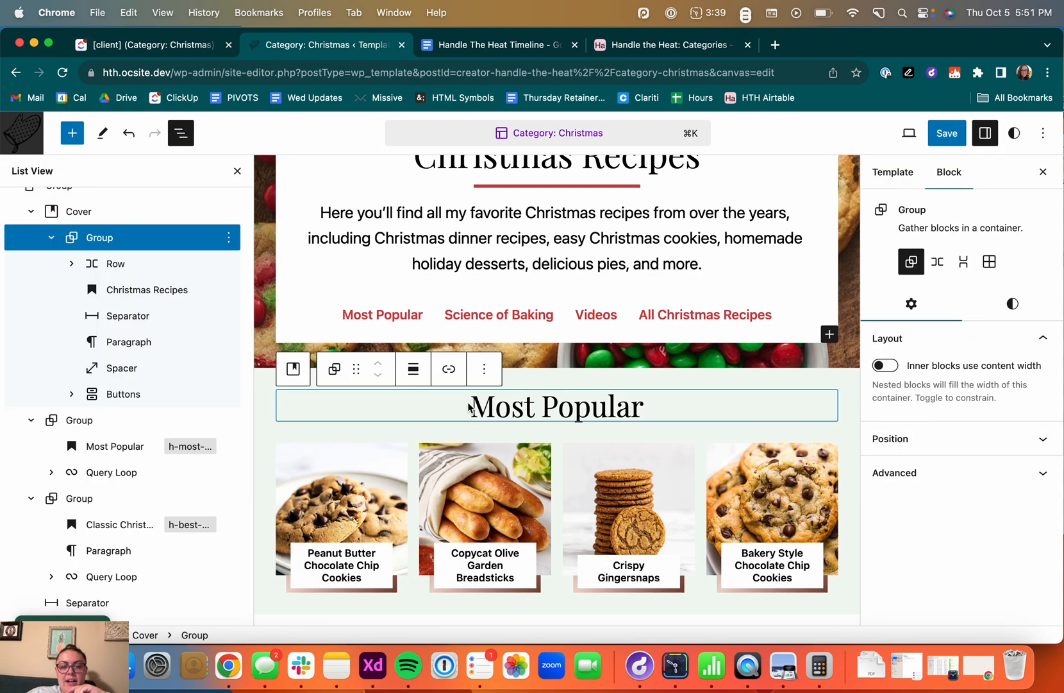
# Step: Inspect the nested blocks of the Most Popular section, including its Post Template, Featured Image and Query Loop
pyautogui.click(384, 492)
pyautogui.click(488, 458)
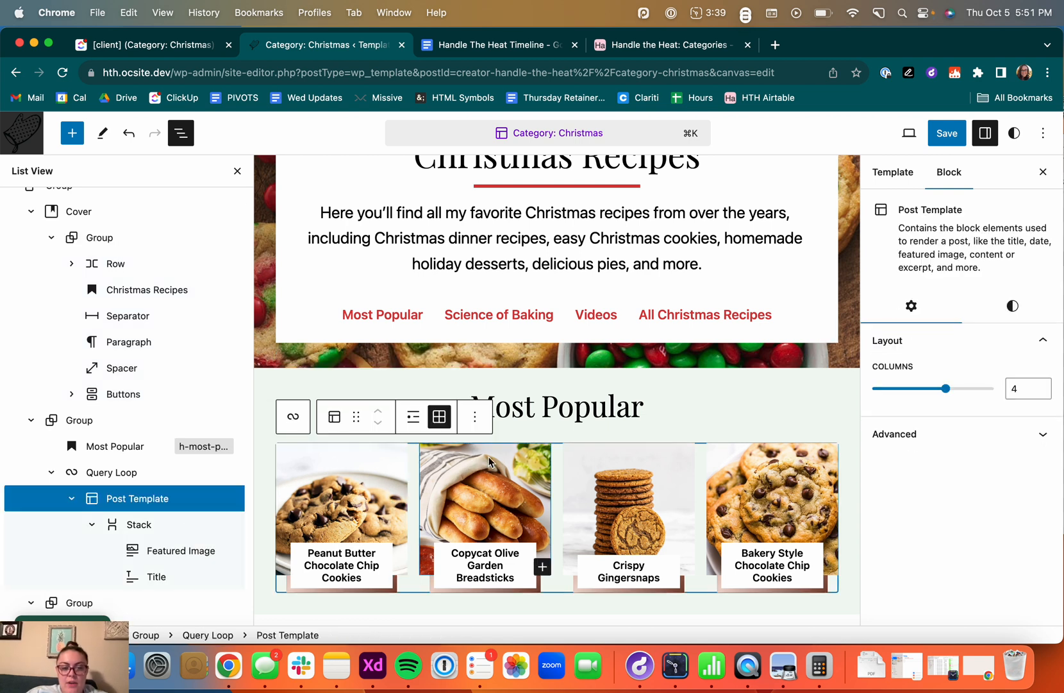
pyautogui.scroll(-2, 171, 511)
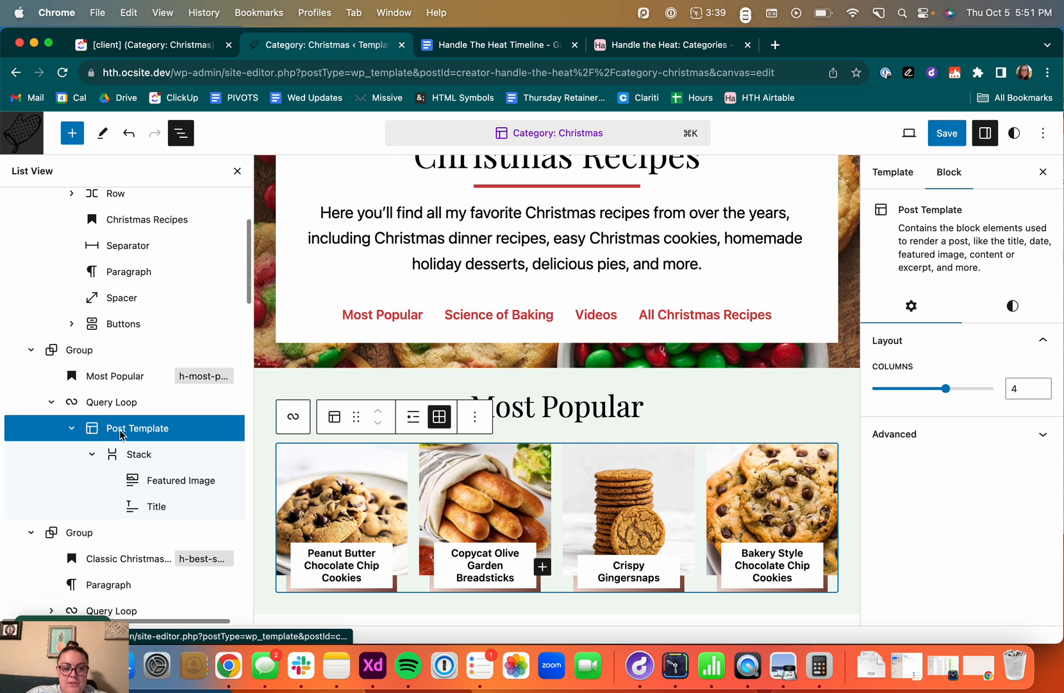
pyautogui.click(191, 491)
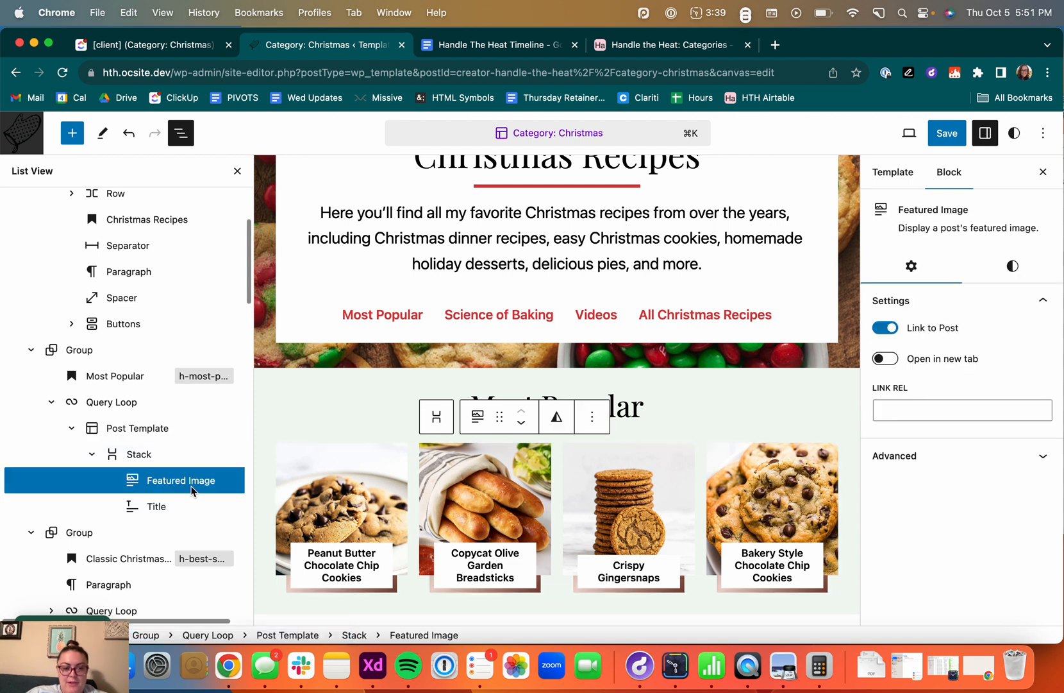
pyautogui.click(314, 466)
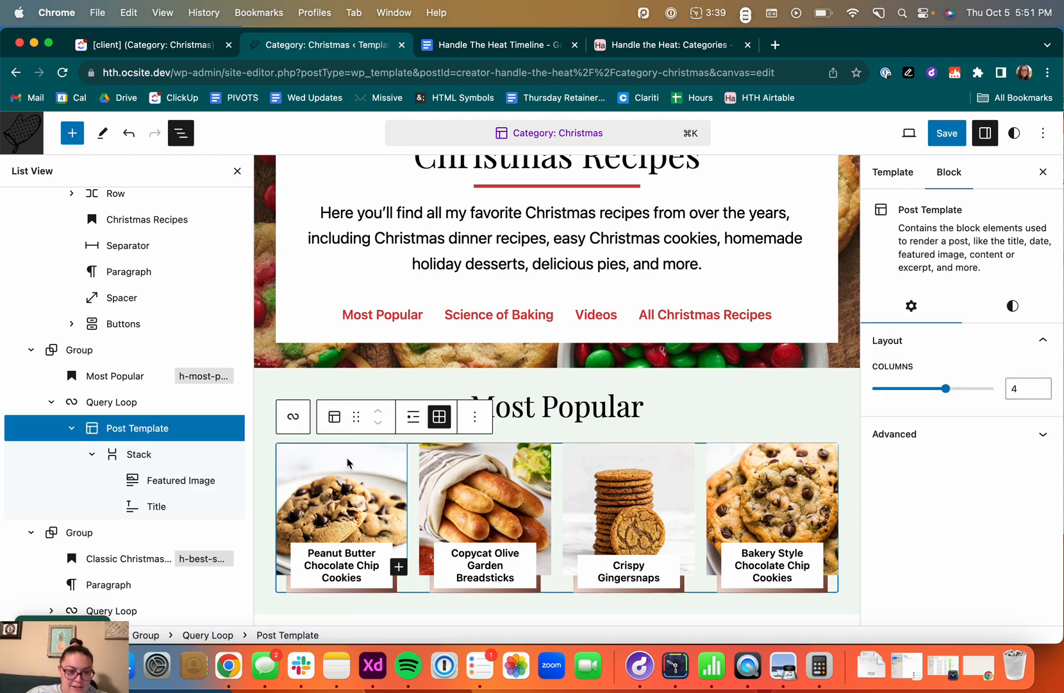
pyautogui.click(581, 433)
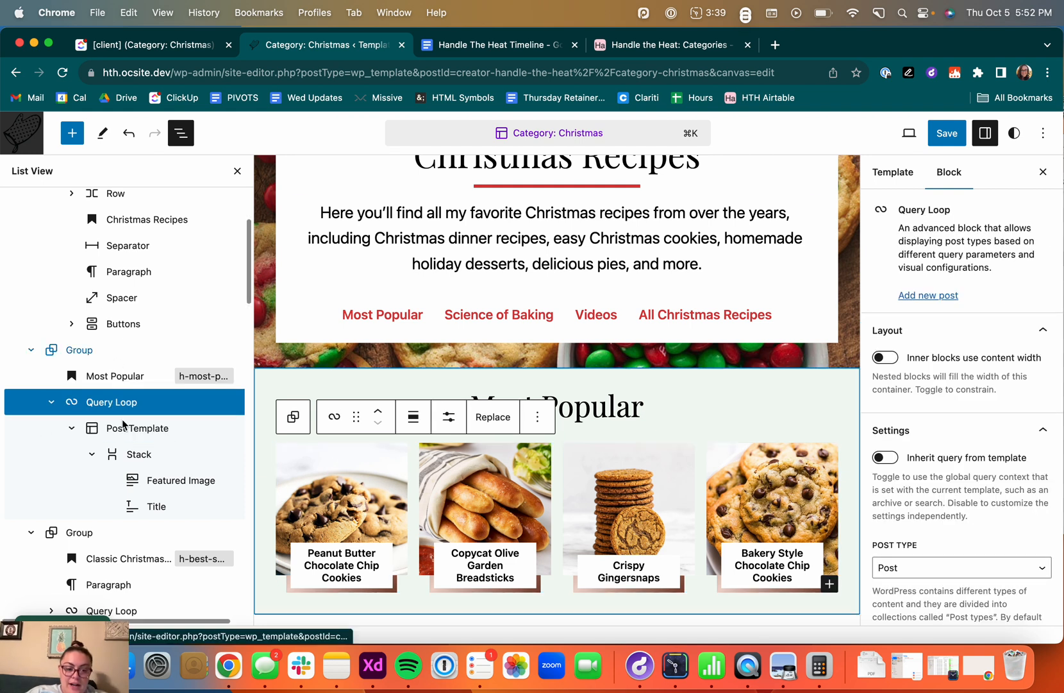
pyautogui.click(180, 480)
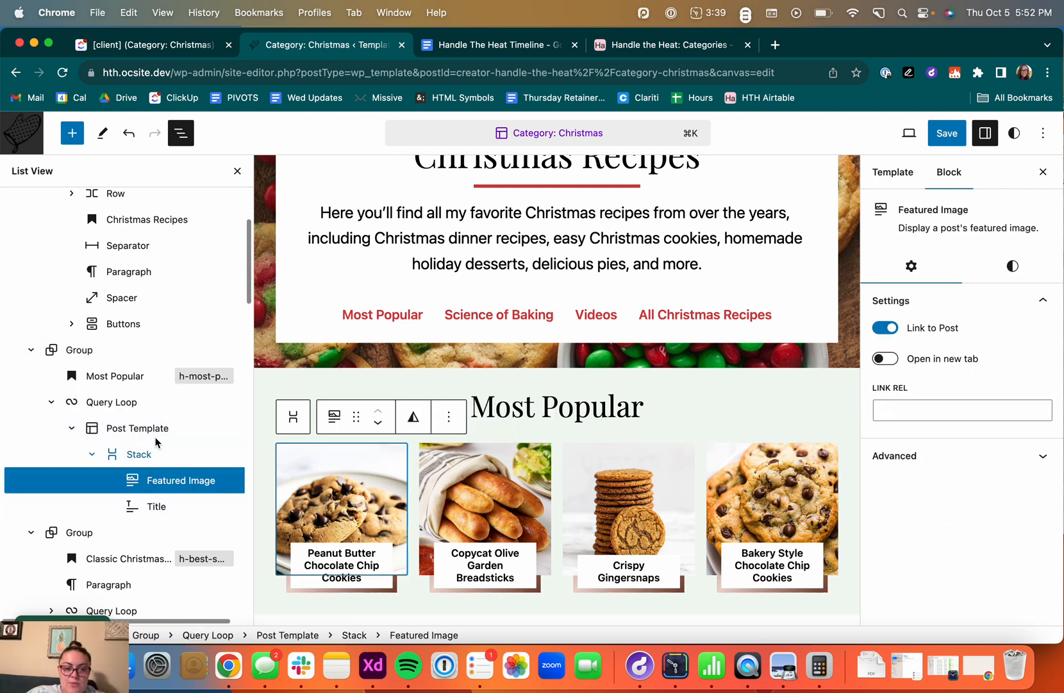
pyautogui.click(109, 405)
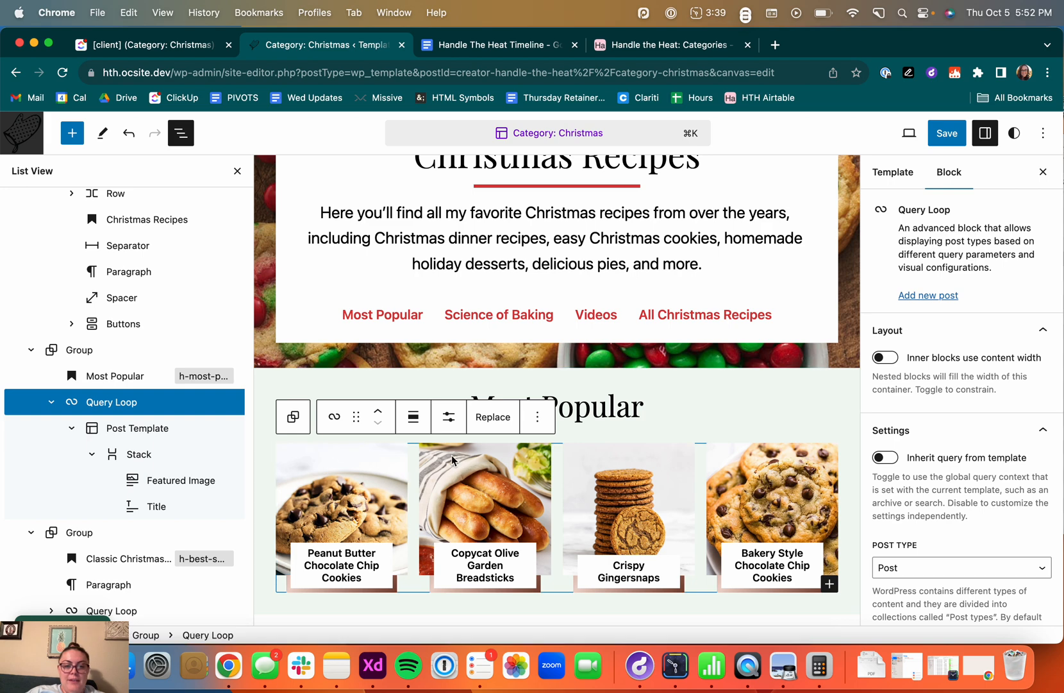
# Step: Look through the recipe sections below Most Popular in the template and return to the Most Popular section
pyautogui.scroll(-5, 452, 461)
pyautogui.scroll(-15, 453, 461)
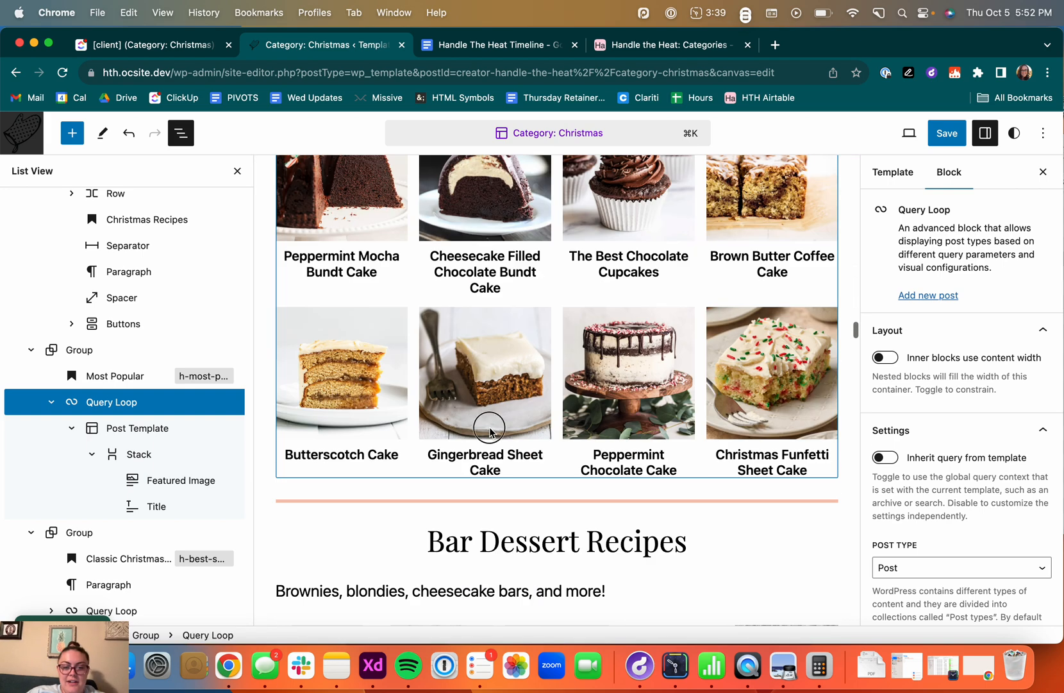
pyautogui.click(489, 426)
pyautogui.scroll(15, 615, 372)
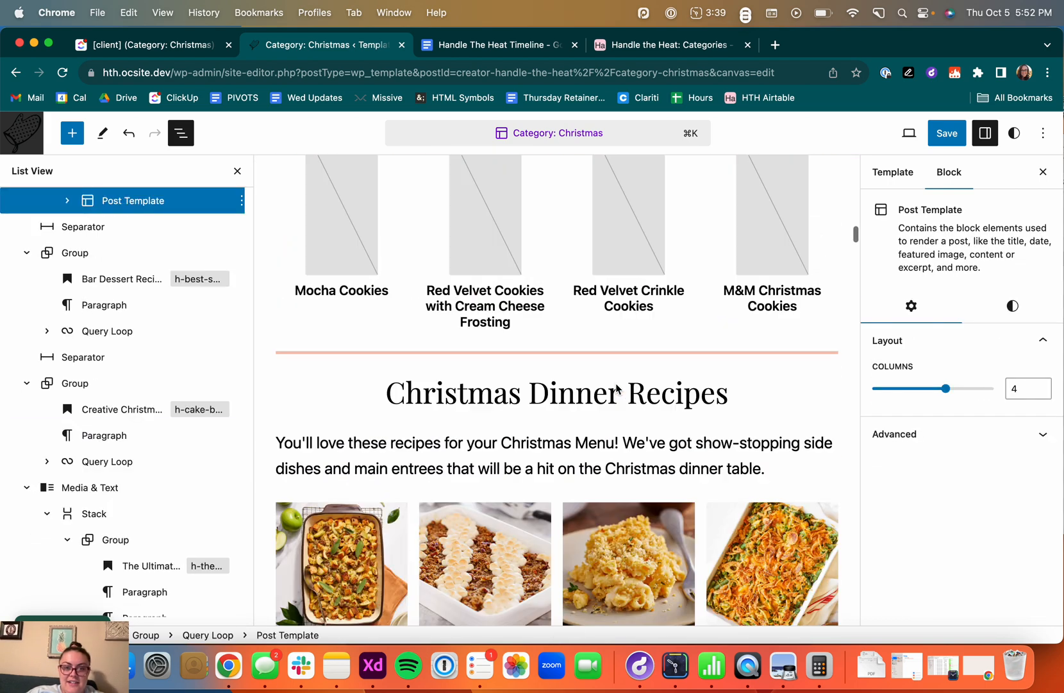
pyautogui.scroll(10, 615, 384)
pyautogui.scroll(-8, 616, 383)
pyautogui.scroll(2, 477, 172)
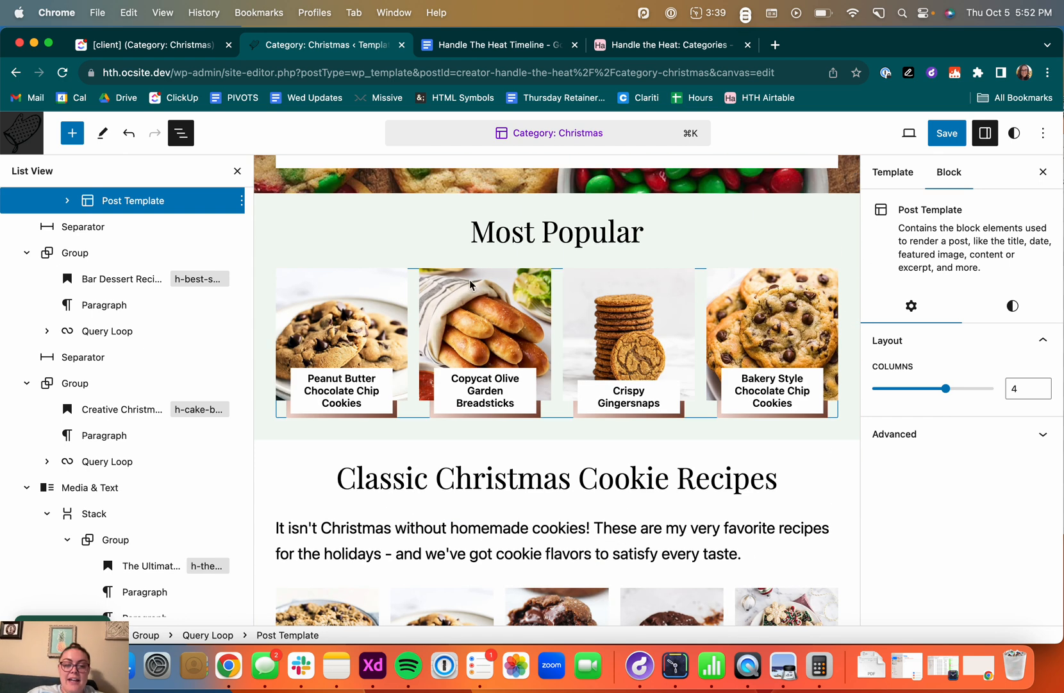
# Step: Select the Query Loop block that holds the Most Popular recipes
pyautogui.click(450, 269)
pyautogui.scroll(3, 95, 222)
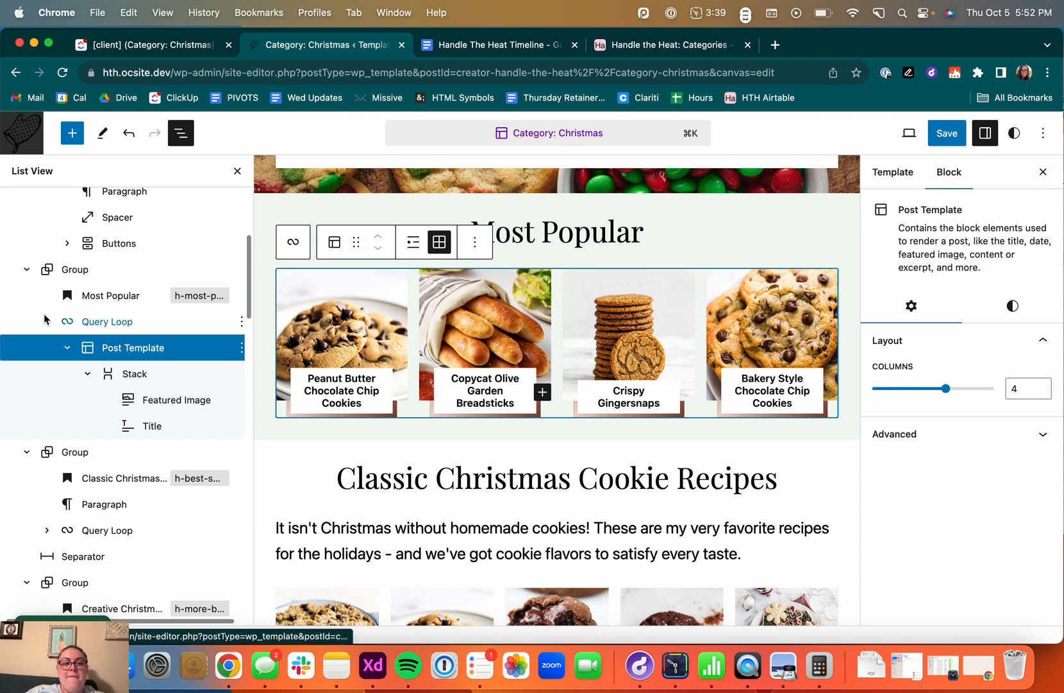
pyautogui.scroll(2, 50, 316)
pyautogui.click(110, 352)
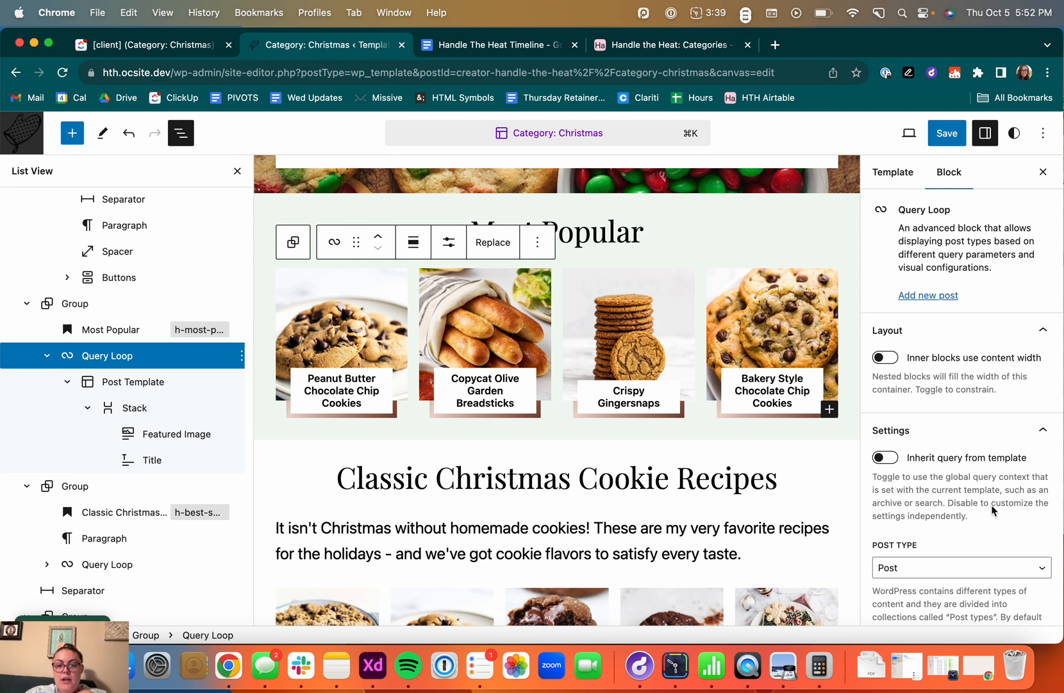
# Step: Remove Peanut Butter Chocolate Chip Cookies, Copycat Olive Garden Breadsticks, Crispy Gingersnaps and Bakery Style Chocolate Chip Cookies from the Query Loop's selective posts
pyautogui.scroll(-1, 993, 510)
pyautogui.scroll(1, 814, 448)
pyautogui.scroll(-10, 963, 512)
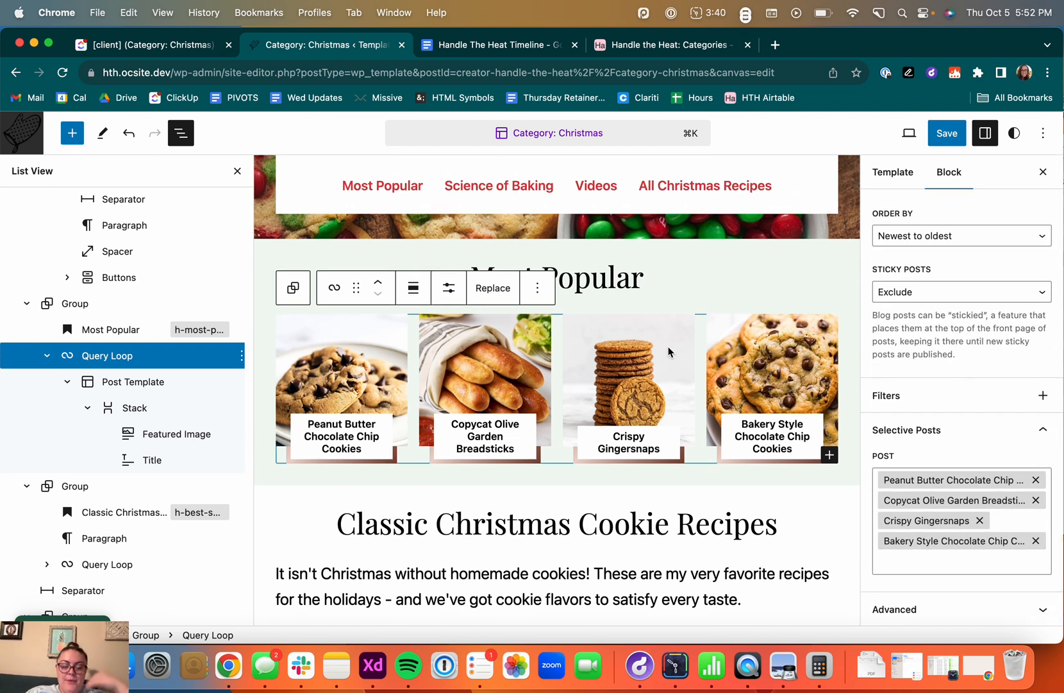
pyautogui.scroll(10, 1007, 397)
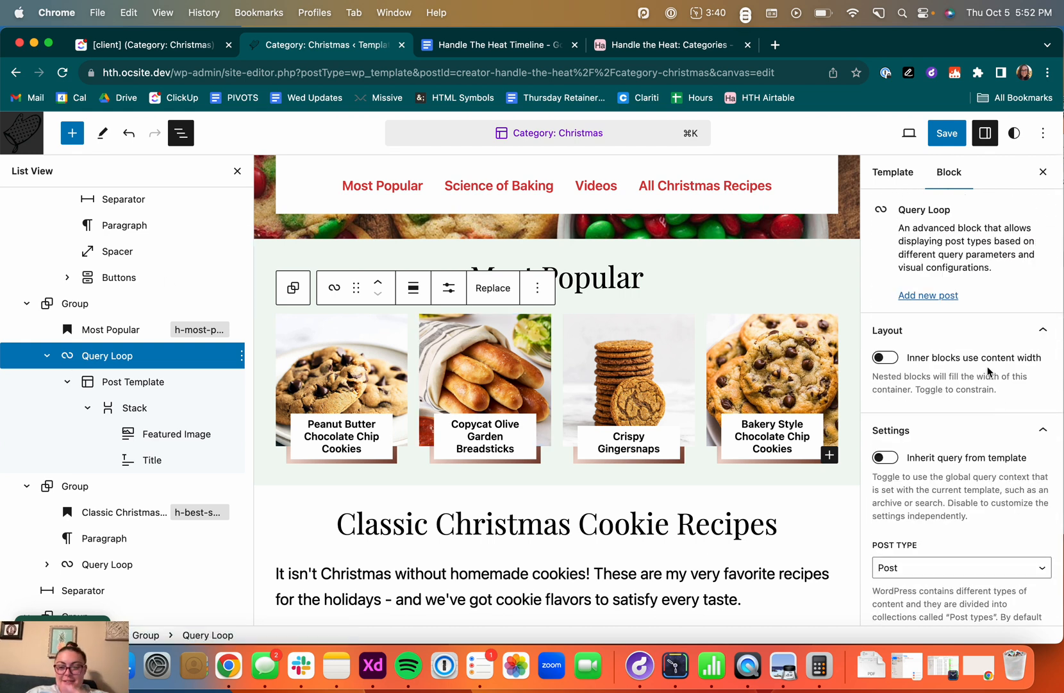
pyautogui.scroll(-8, 961, 457)
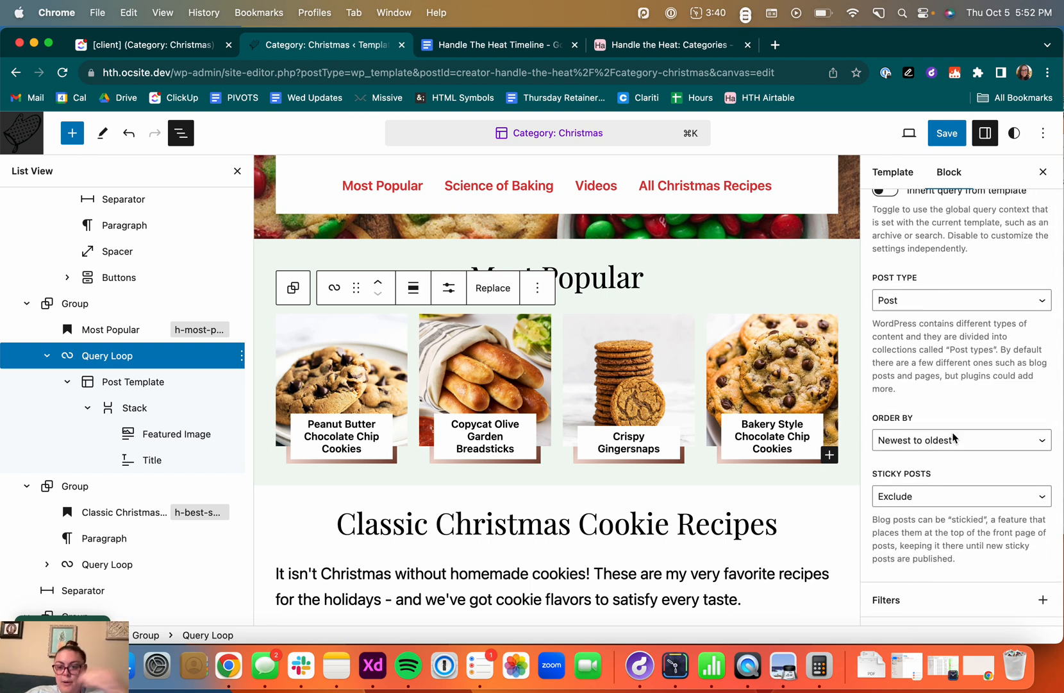
pyautogui.scroll(-1, 947, 443)
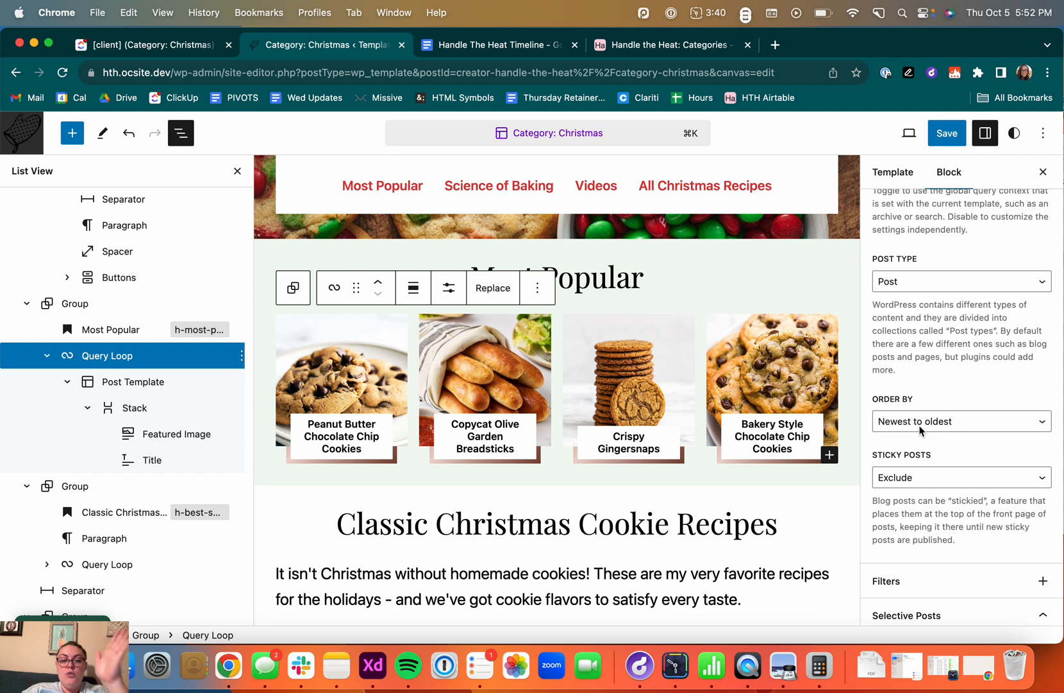
pyautogui.scroll(-5, 919, 429)
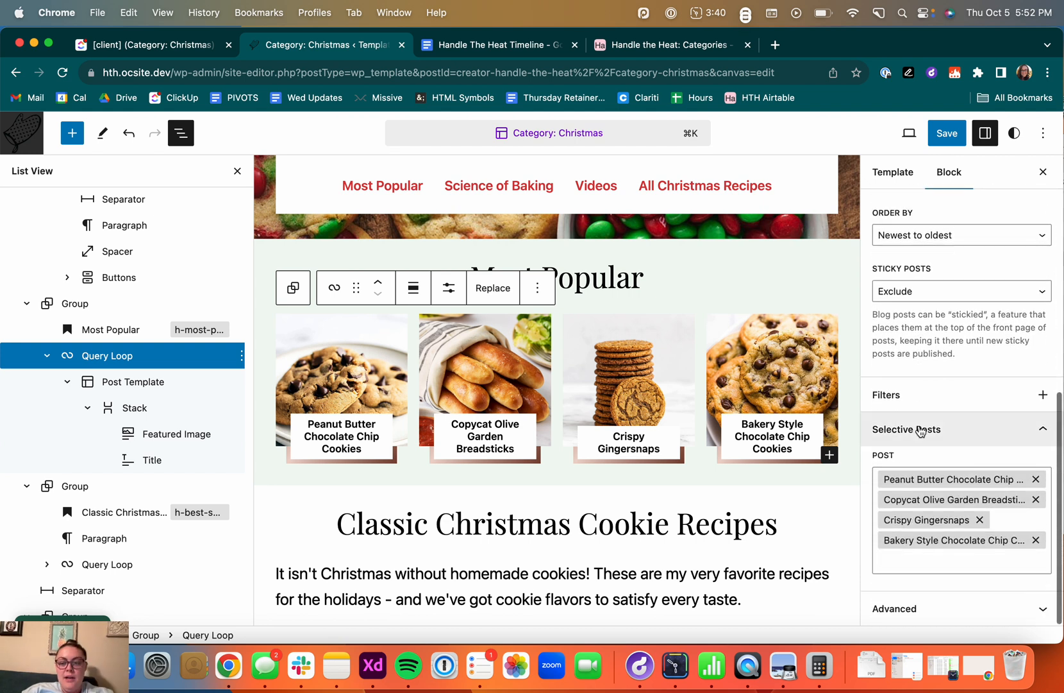
pyautogui.click(1036, 541)
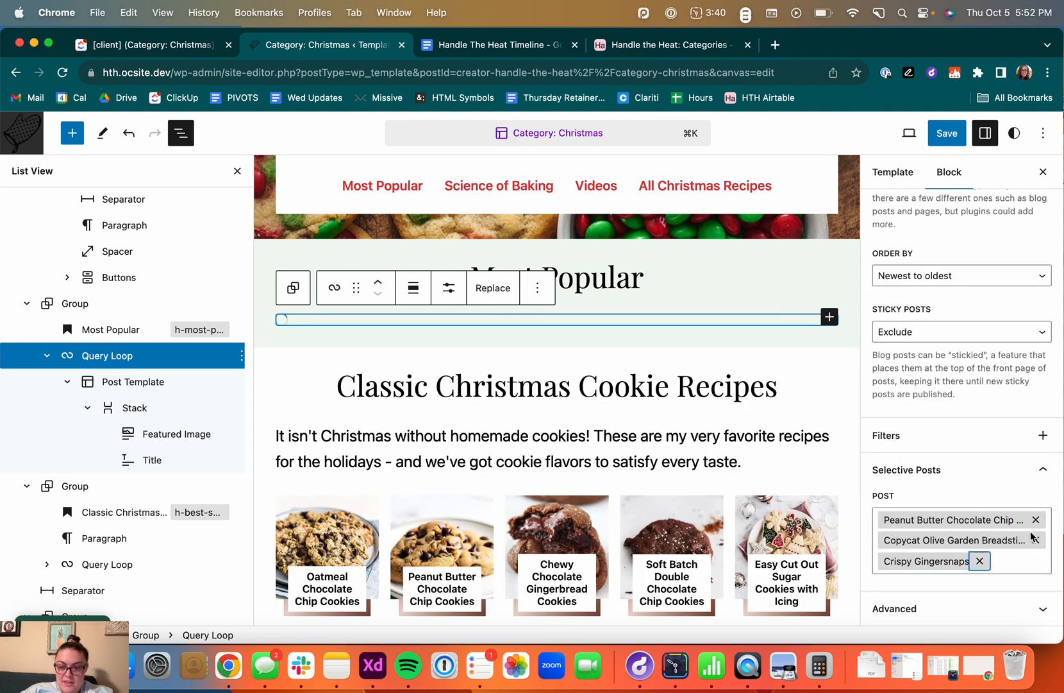
pyautogui.click(980, 560)
pyautogui.click(1037, 540)
pyautogui.click(1038, 518)
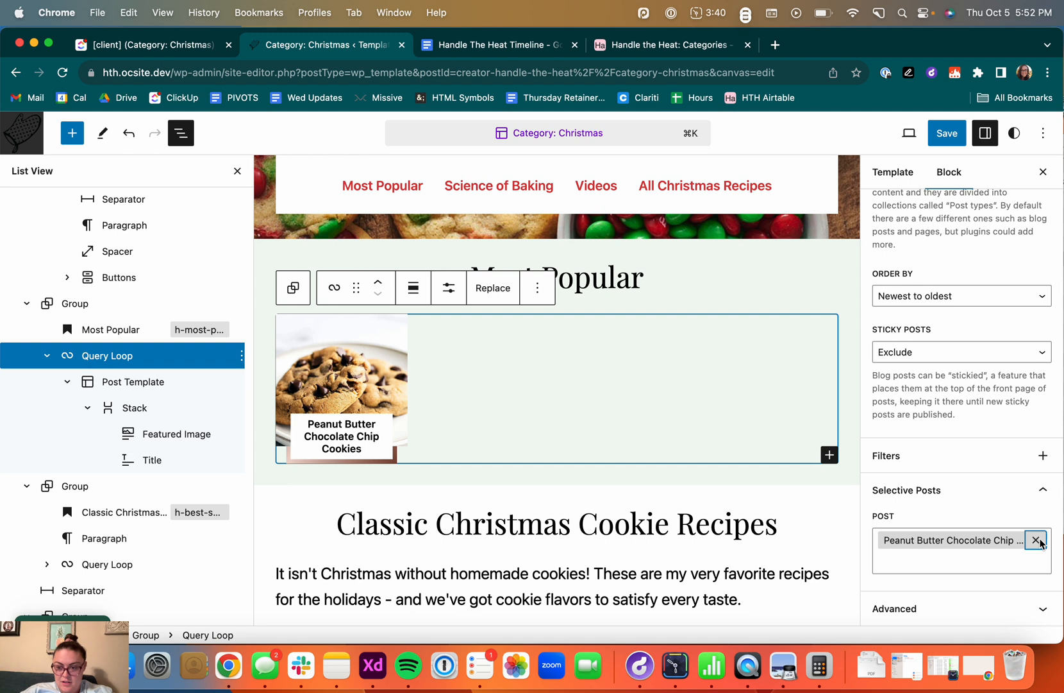
pyautogui.click(1038, 541)
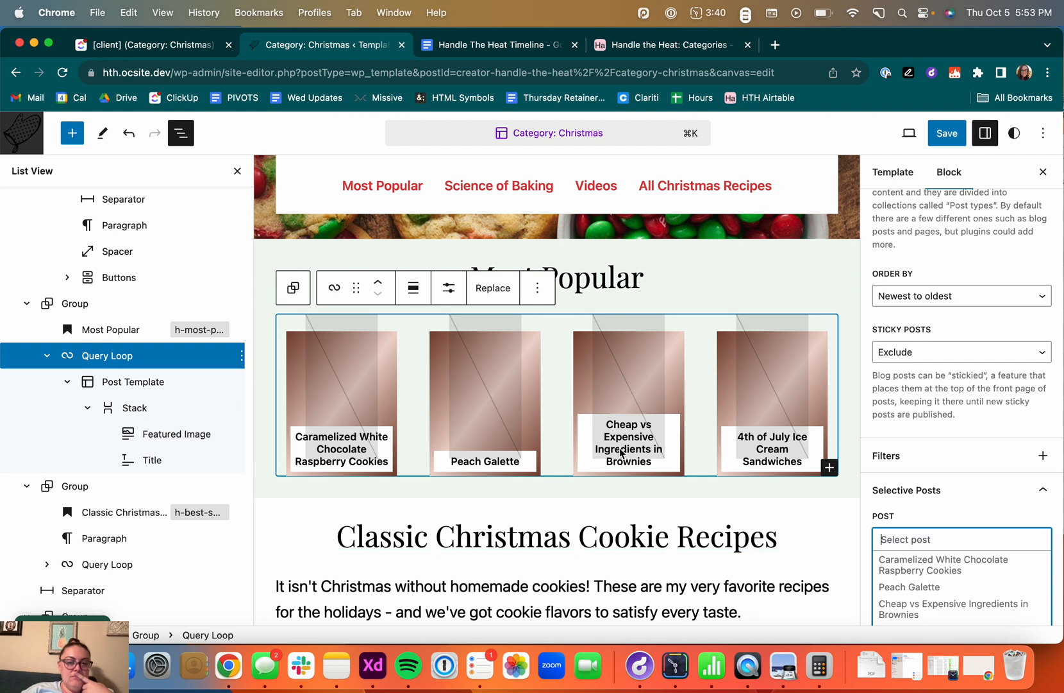
# Step: Check the client's recipe list in the task and add Gooey Cinnamon Rolls Recipe to the Query Loop's selective posts
pyautogui.scroll(-1, 915, 549)
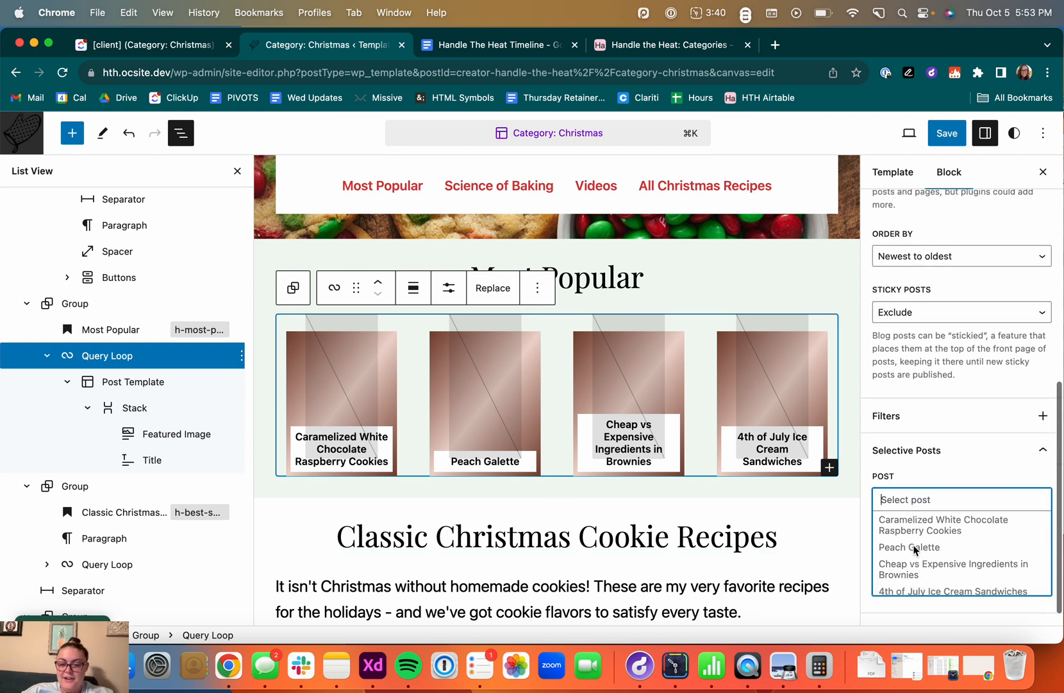
pyautogui.click(168, 46)
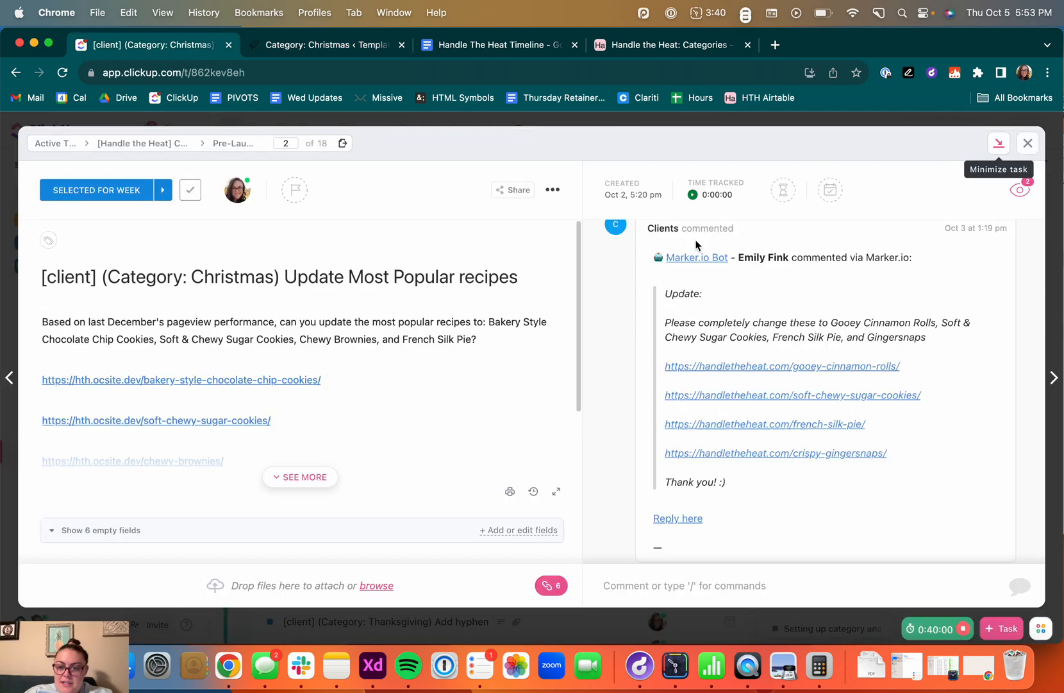
pyautogui.click(370, 39)
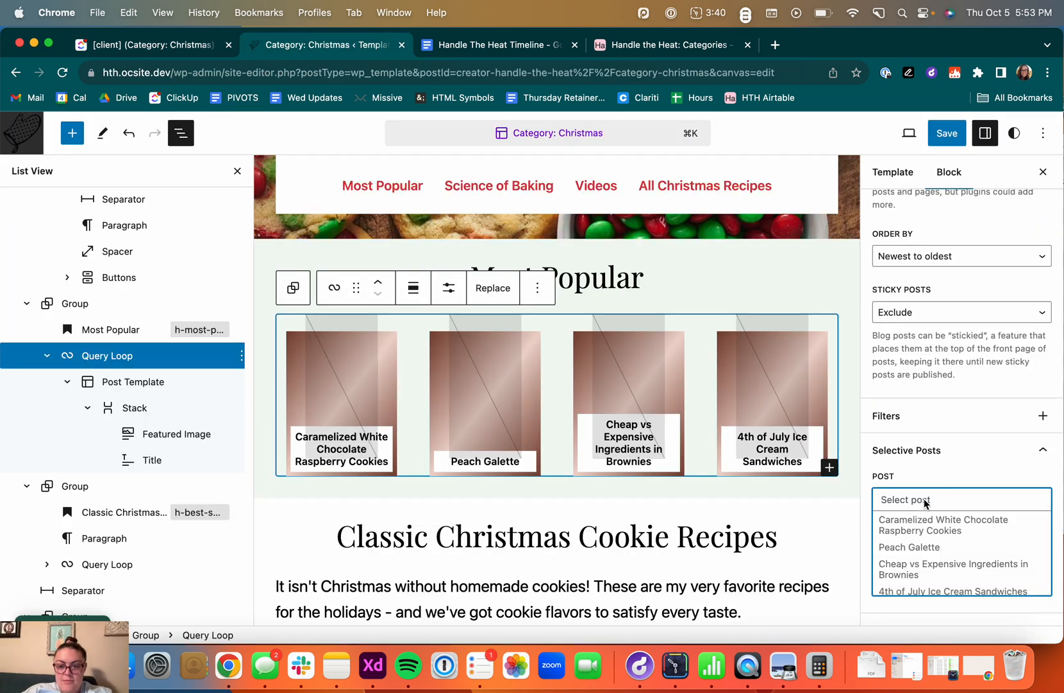
pyautogui.write('gooey cin')
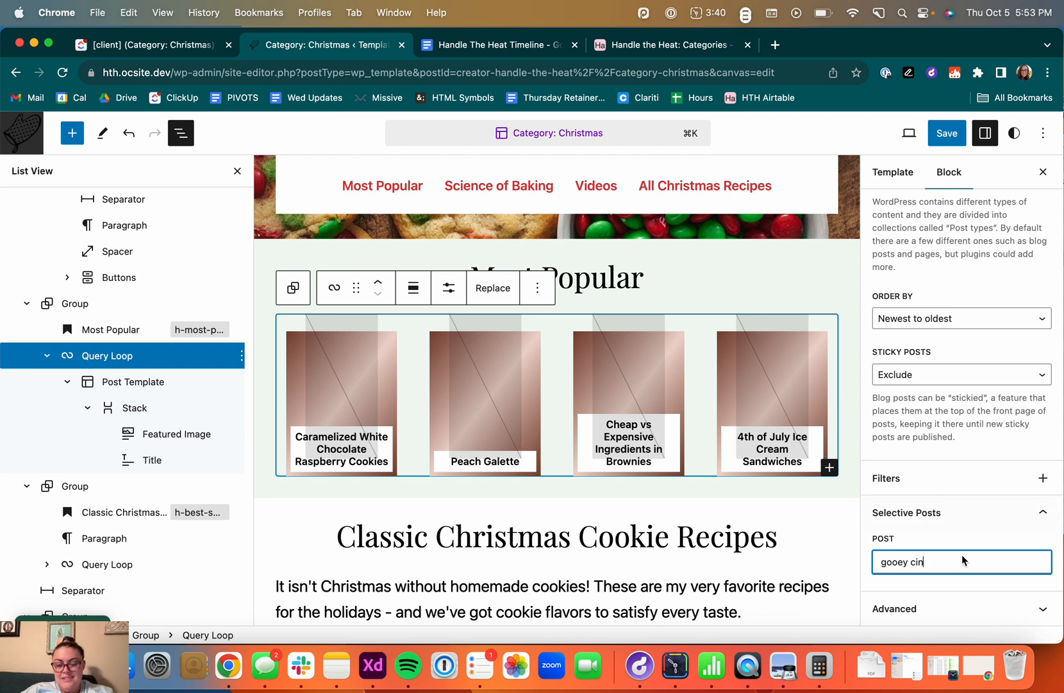
pyautogui.write('m')
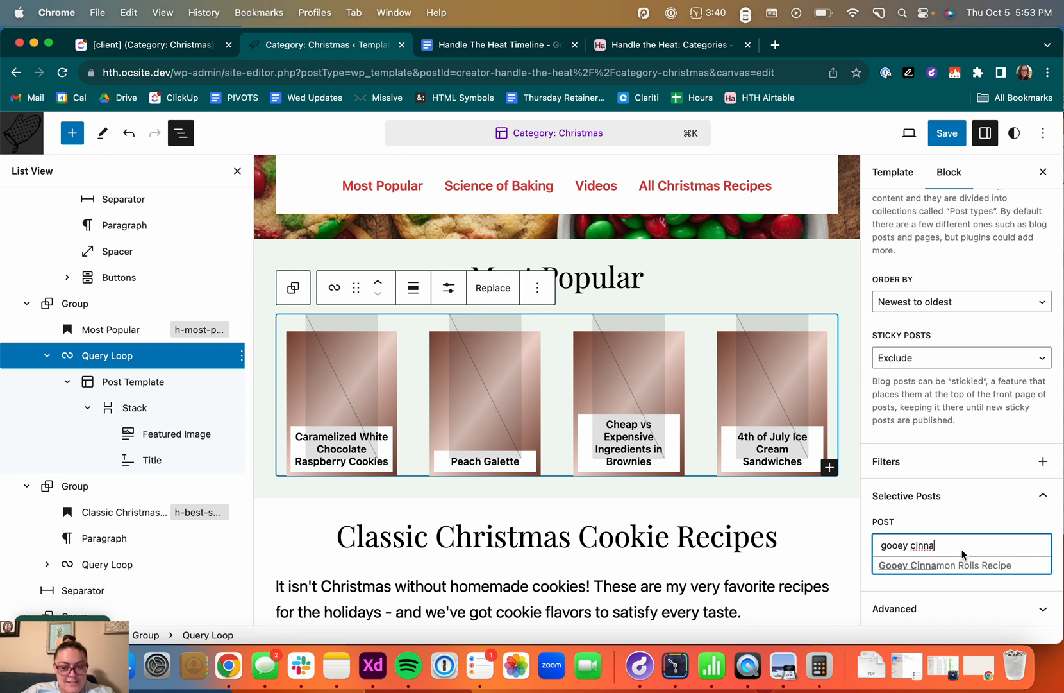
pyautogui.click(956, 565)
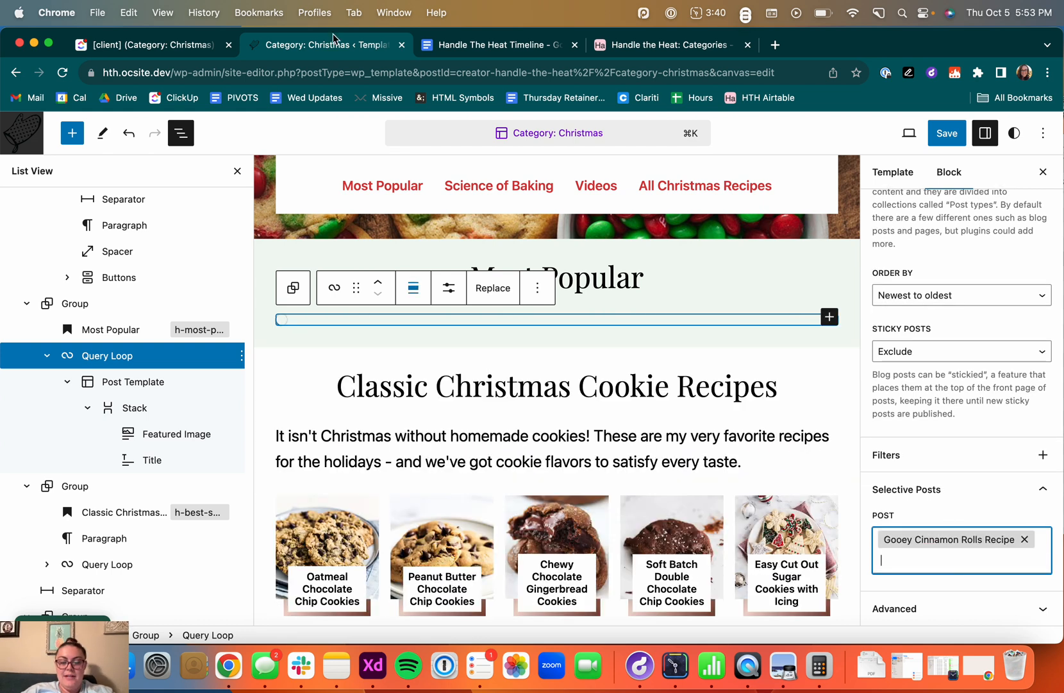
# Step: Check the client's list for the second recipe and search the selective posts for "soft chewy sugar cooki"
pyautogui.click(154, 44)
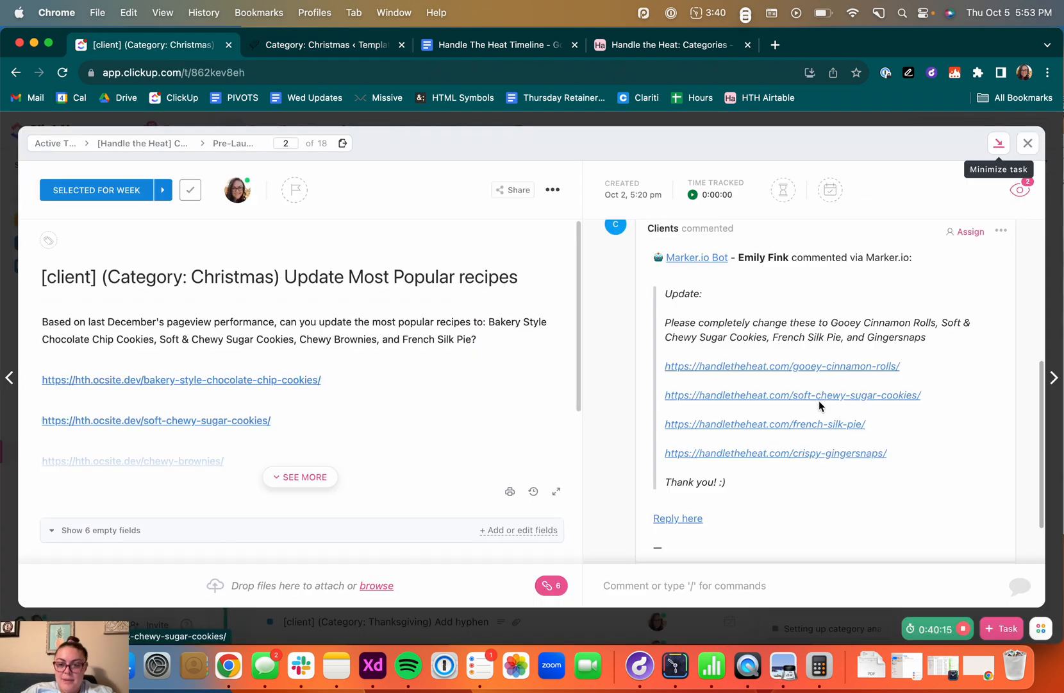
pyautogui.click(320, 43)
pyautogui.write('soft chewy sugar c')
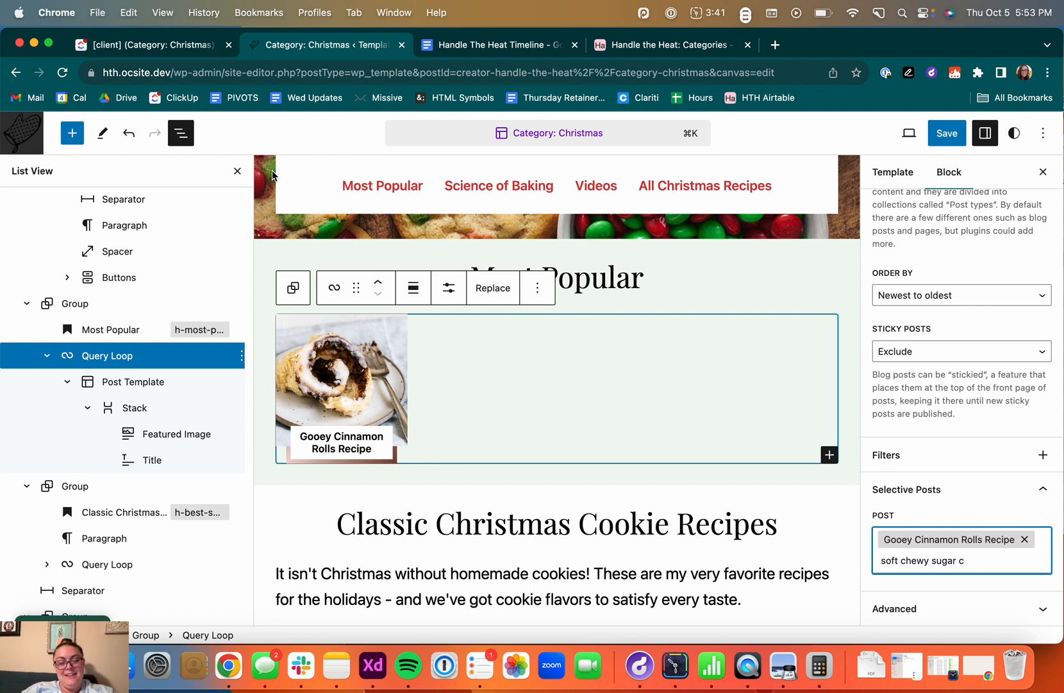
pyautogui.write('ook')
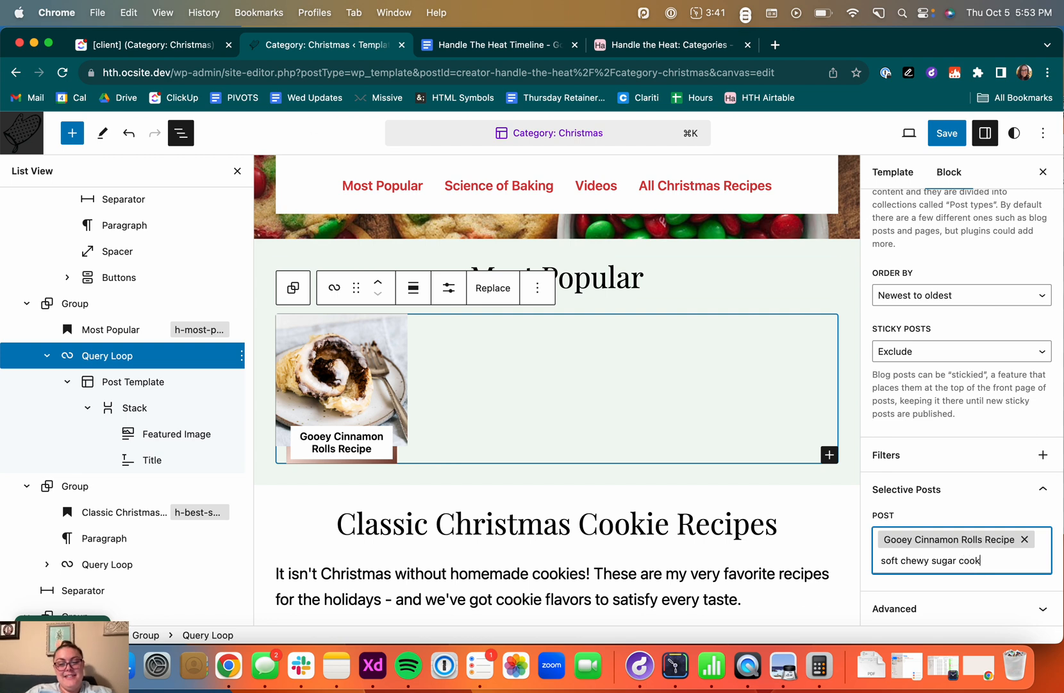
pyautogui.write('i')
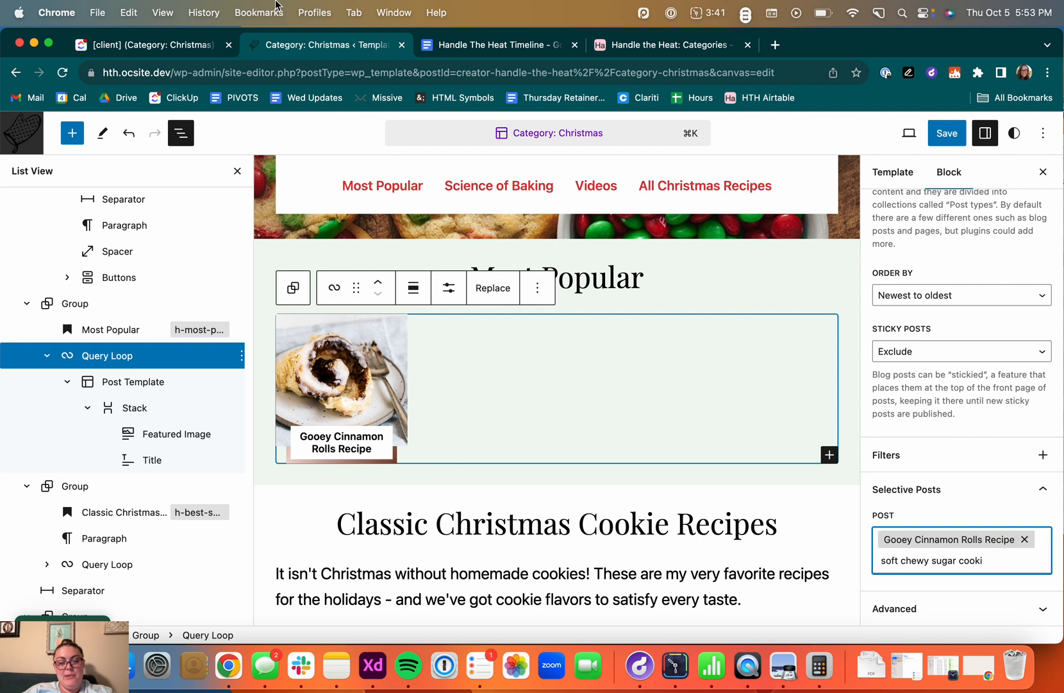
# Step: Open the client's soft-chewy-sugar-cookies link to check the recipe's exact title, and return to the Christmas category template
pyautogui.click(136, 45)
pyautogui.click(781, 396)
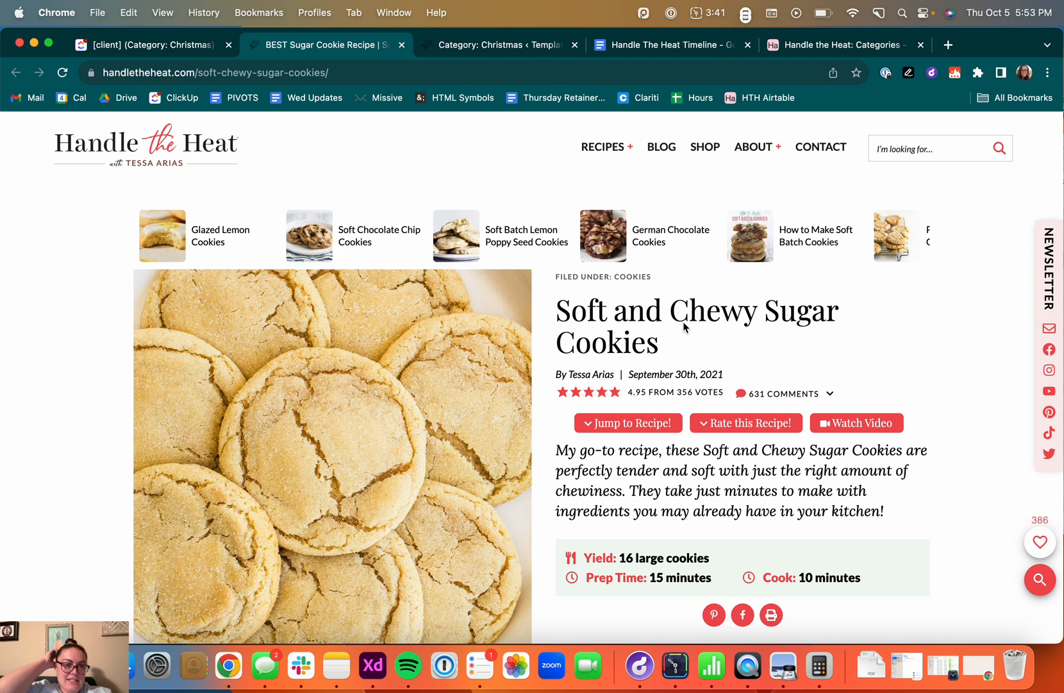
pyautogui.click(483, 45)
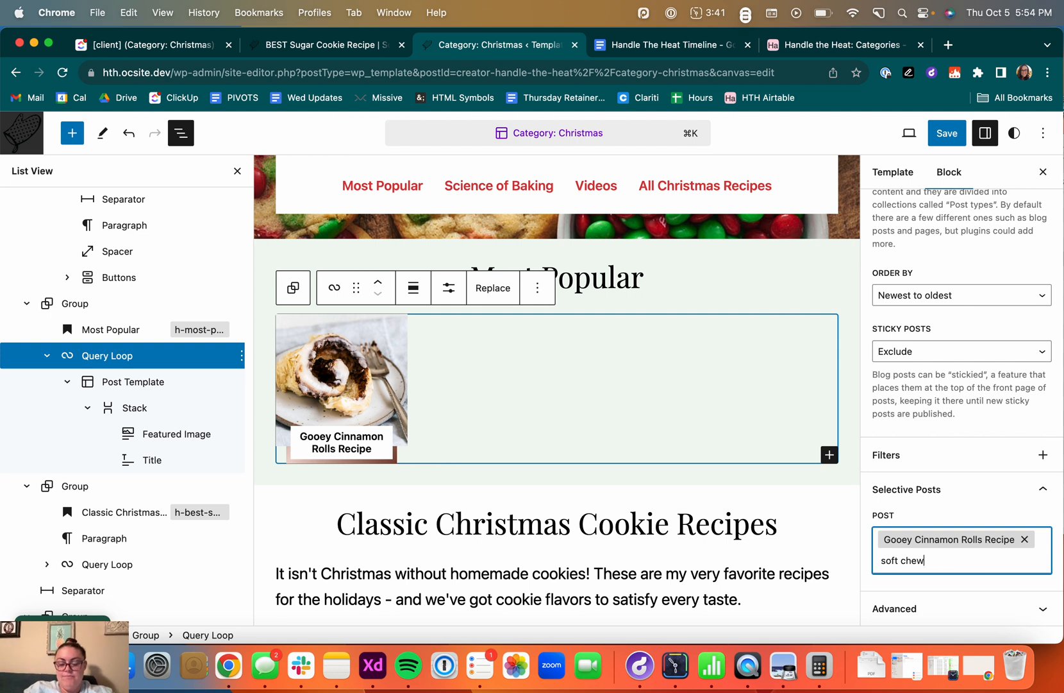
# Step: Shorten the selective posts search to "soft" and add Soft and Chewy Sugar Cookies to the Query Loop
pyautogui.press('BackSpace')
pyautogui.press('BackSpace')
pyautogui.press('BackSpace')
pyautogui.press('BackSpace')
pyautogui.press('BackSpace')
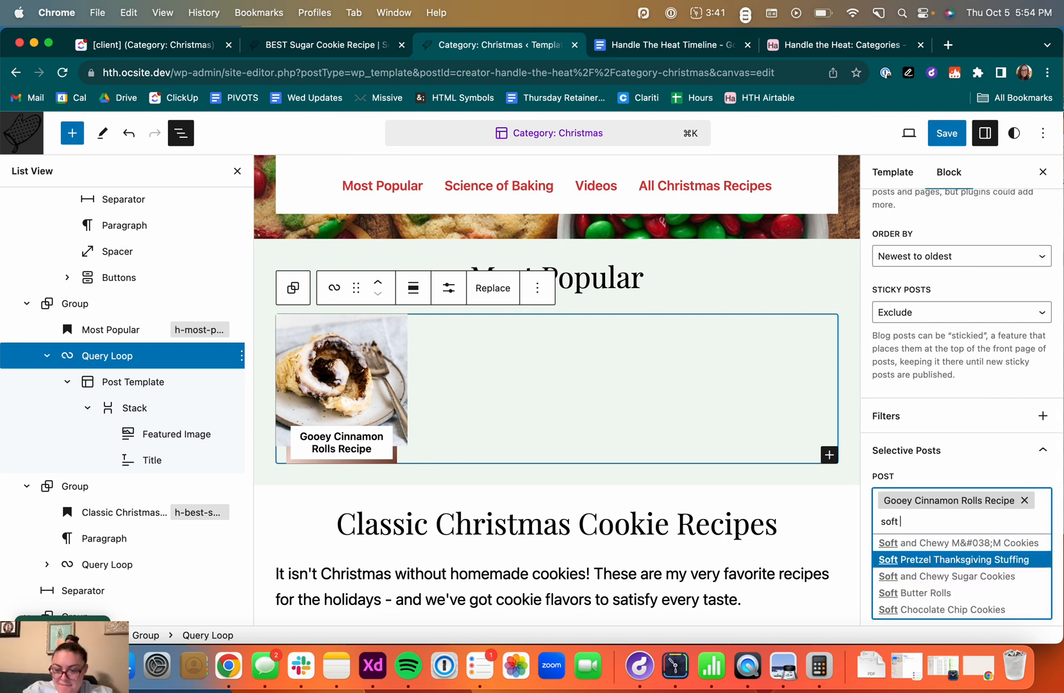
pyautogui.click(1004, 577)
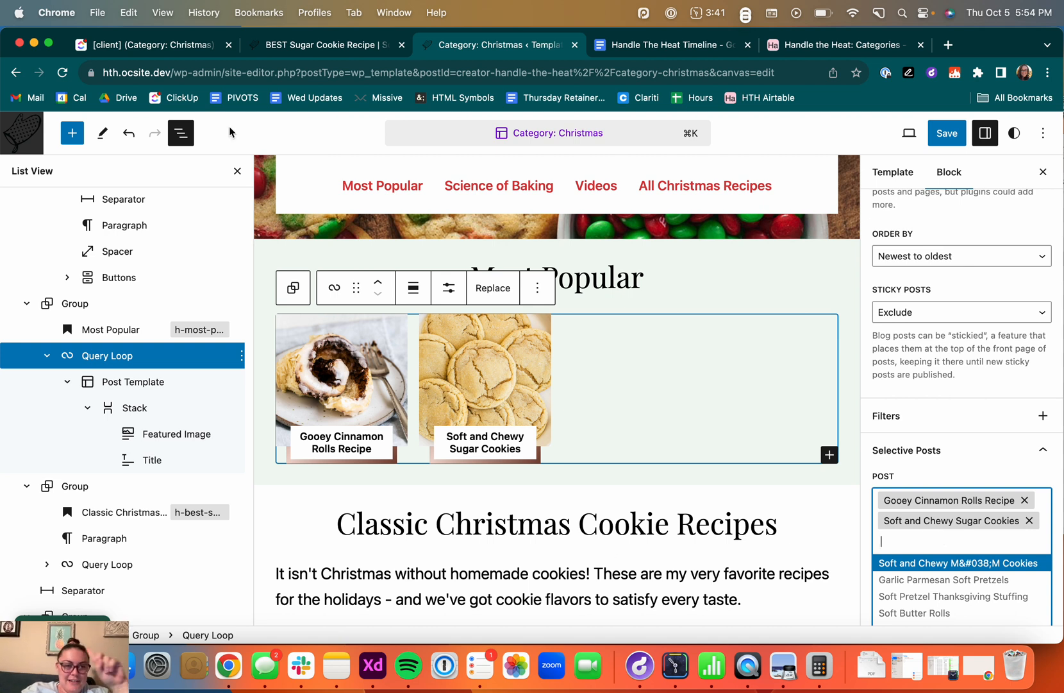
# Step: Check the client's list for the third recipe, close the sugar cookie page, and add French Silk Pie to the Query Loop's selective posts
pyautogui.click(154, 45)
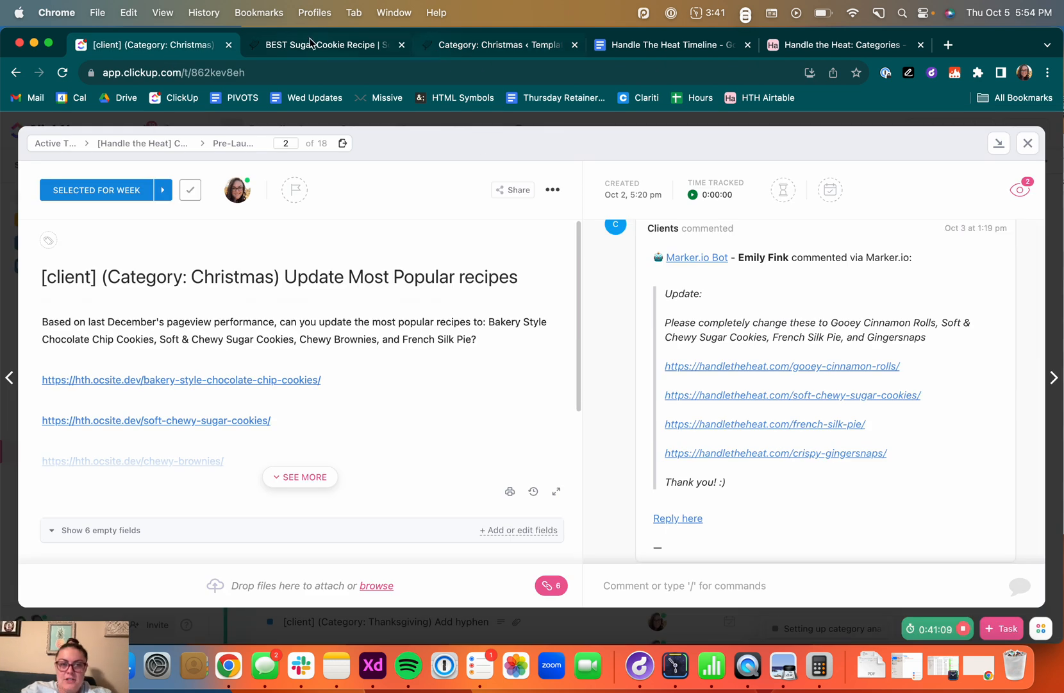
pyautogui.click(402, 46)
pyautogui.click(321, 45)
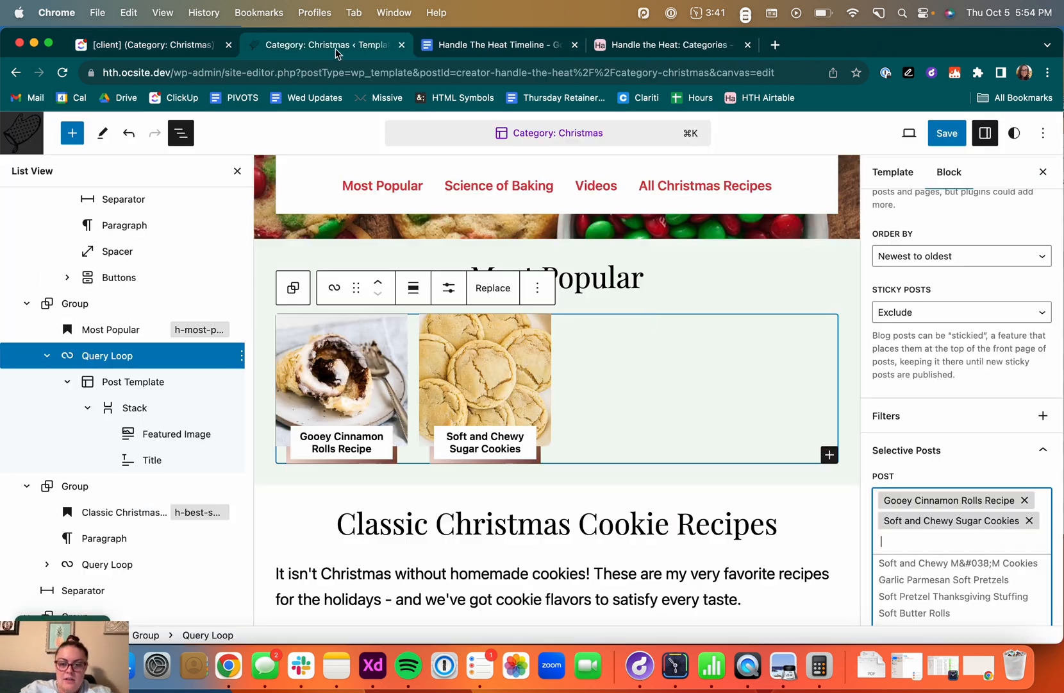
pyautogui.click(893, 545)
pyautogui.write('french silk')
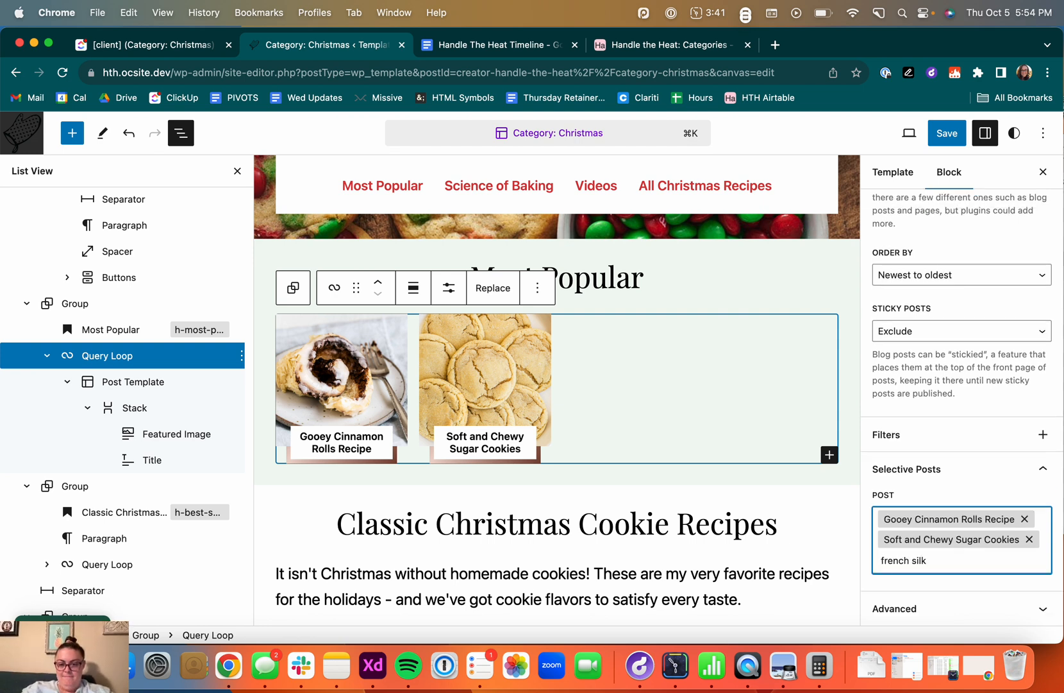
pyautogui.press('BackSpace')
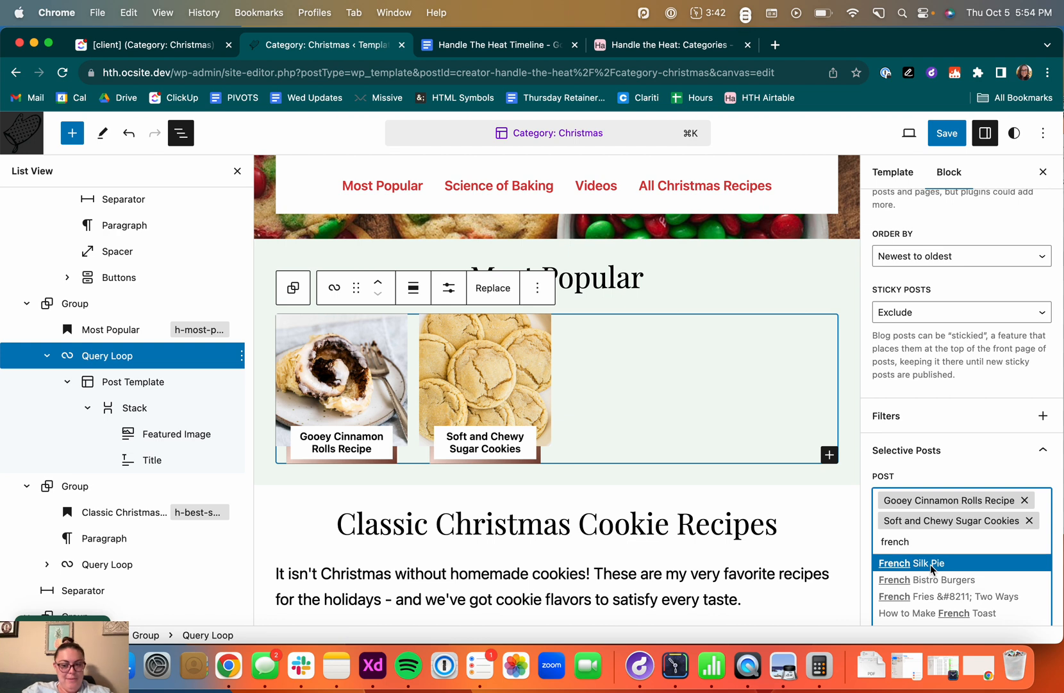
pyautogui.click(931, 564)
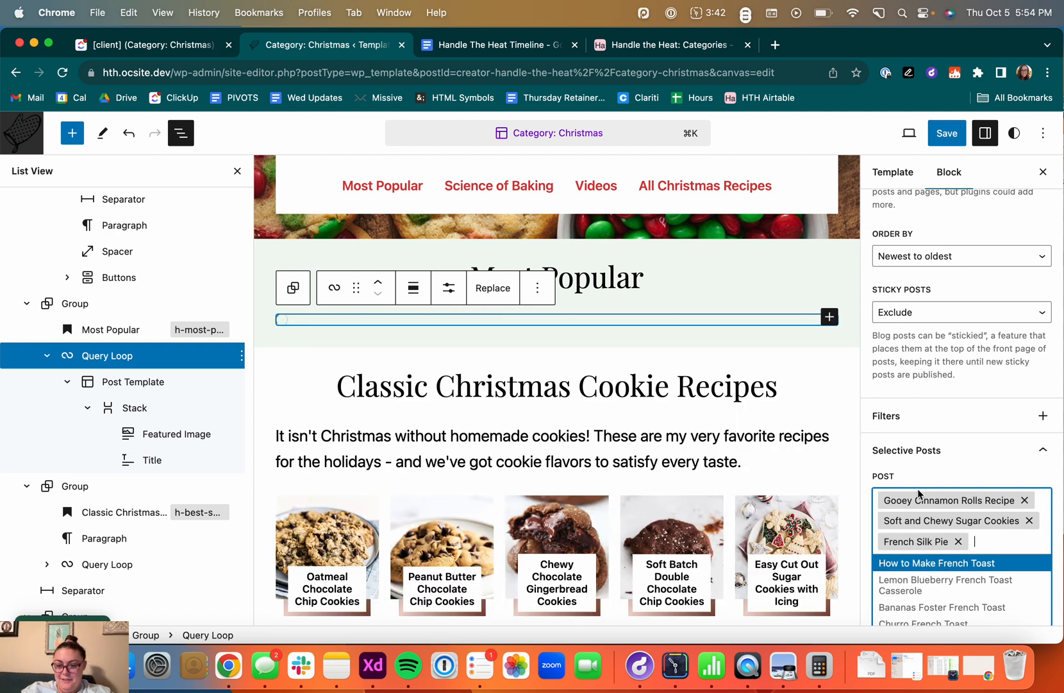
# Step: Check the client's list for the fourth recipe and add Crispy Gingersnaps to the Query Loop's selective posts
pyautogui.click(159, 43)
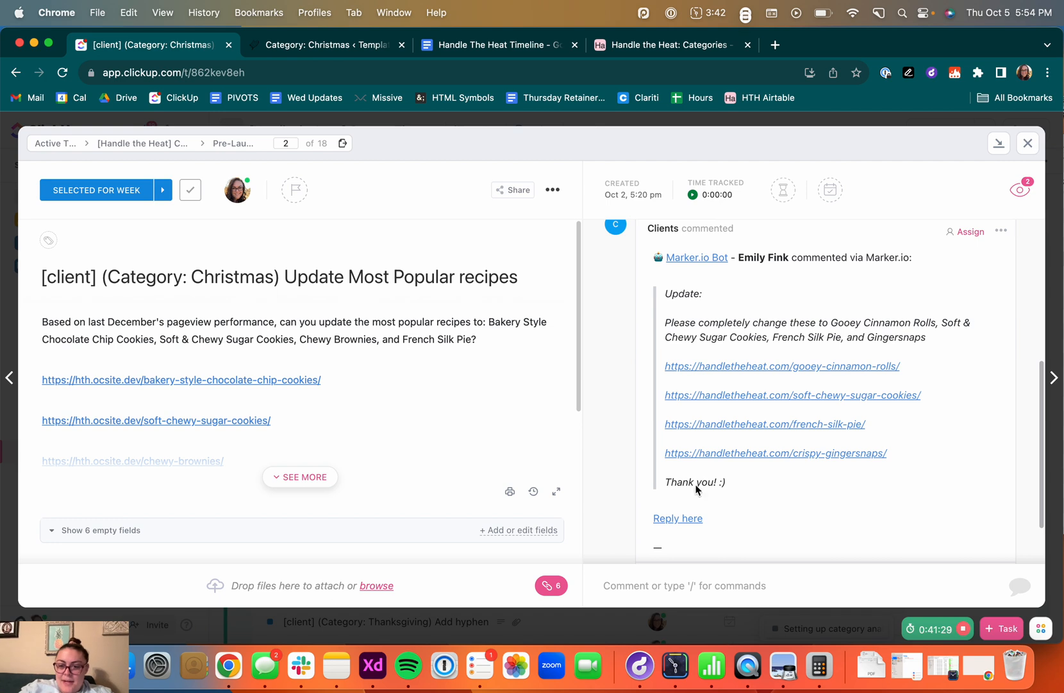
pyautogui.click(297, 43)
pyautogui.write('d')
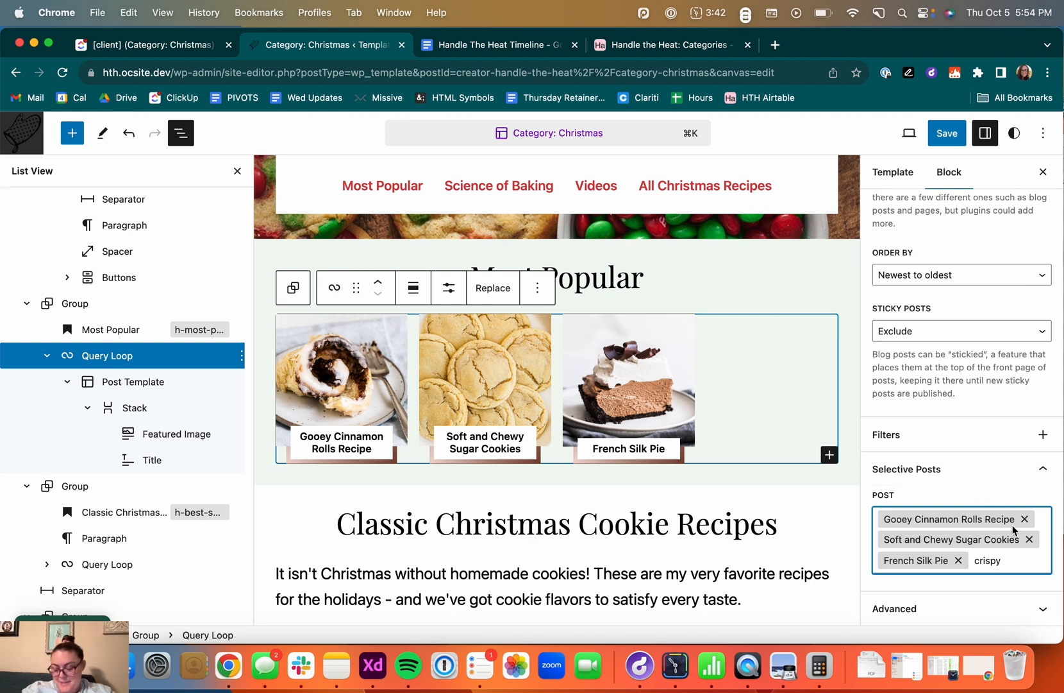
pyautogui.click(938, 500)
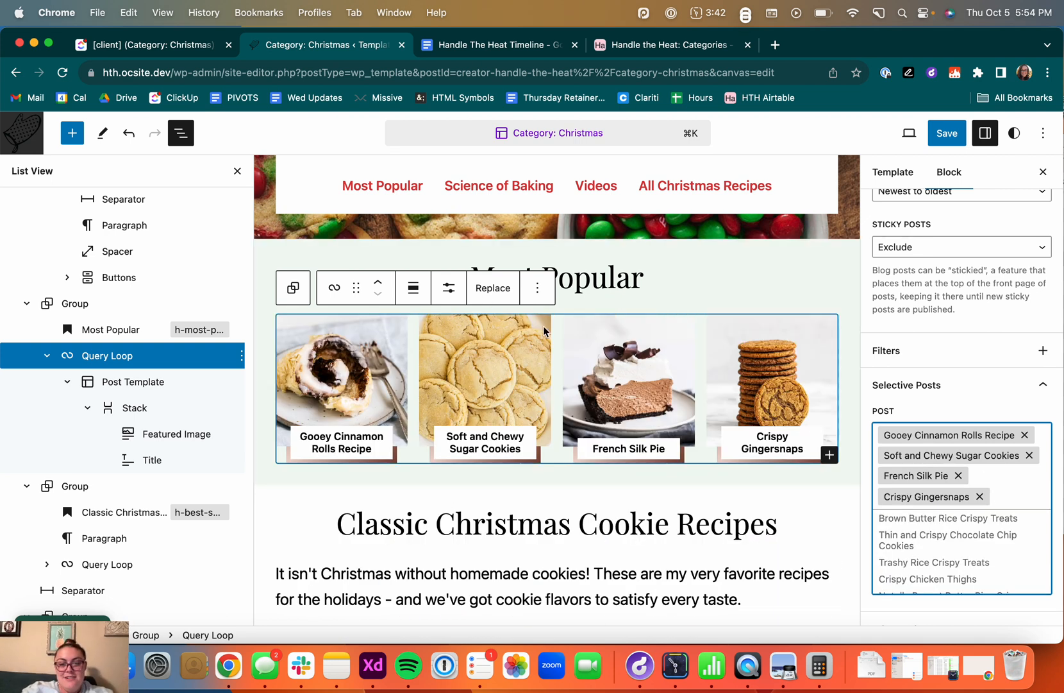
pyautogui.click(743, 285)
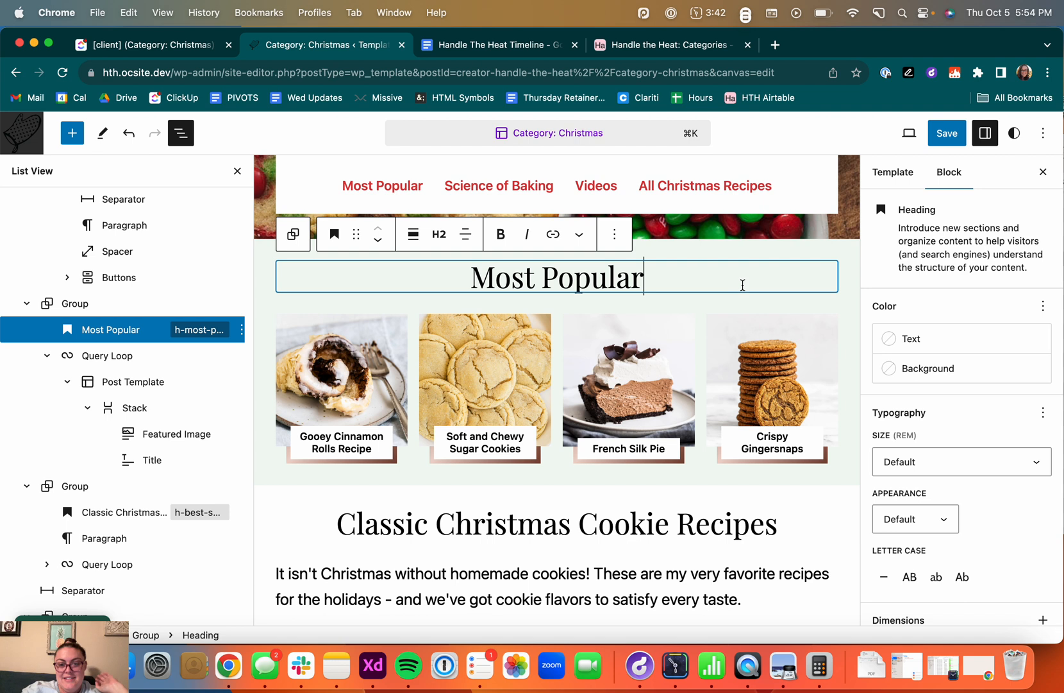
pyautogui.click(658, 382)
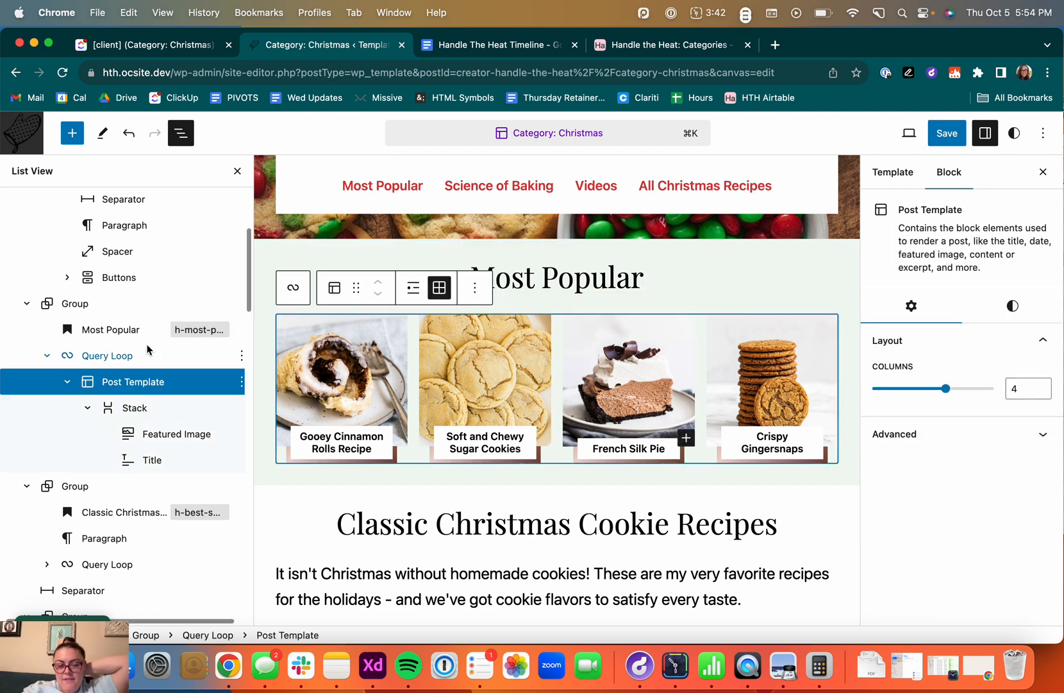
pyautogui.click(124, 354)
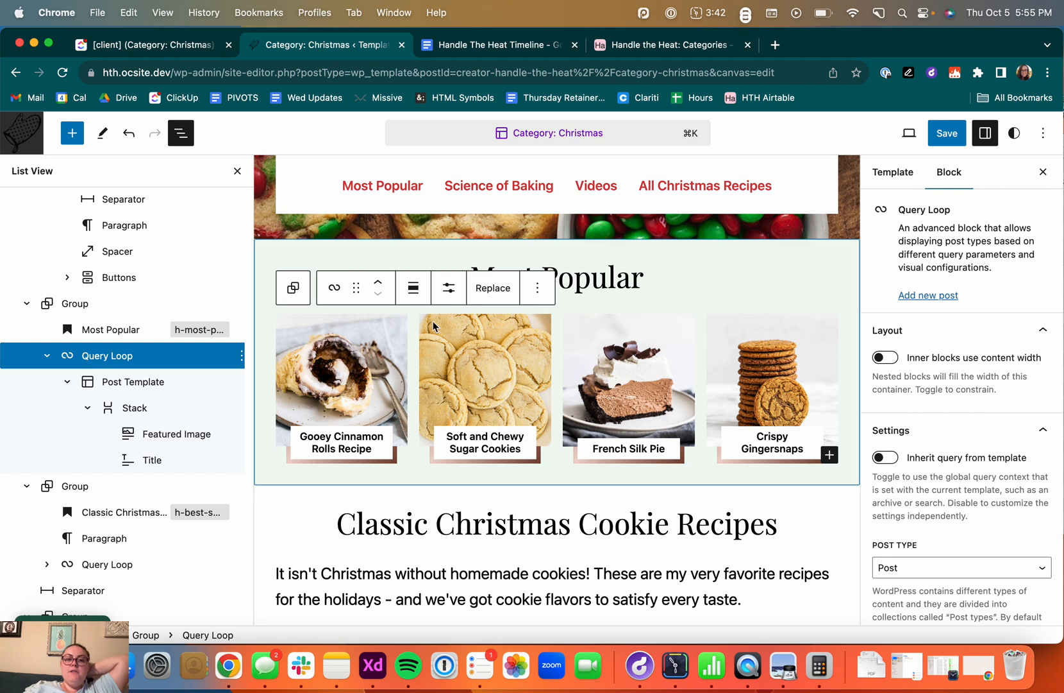
pyautogui.click(364, 372)
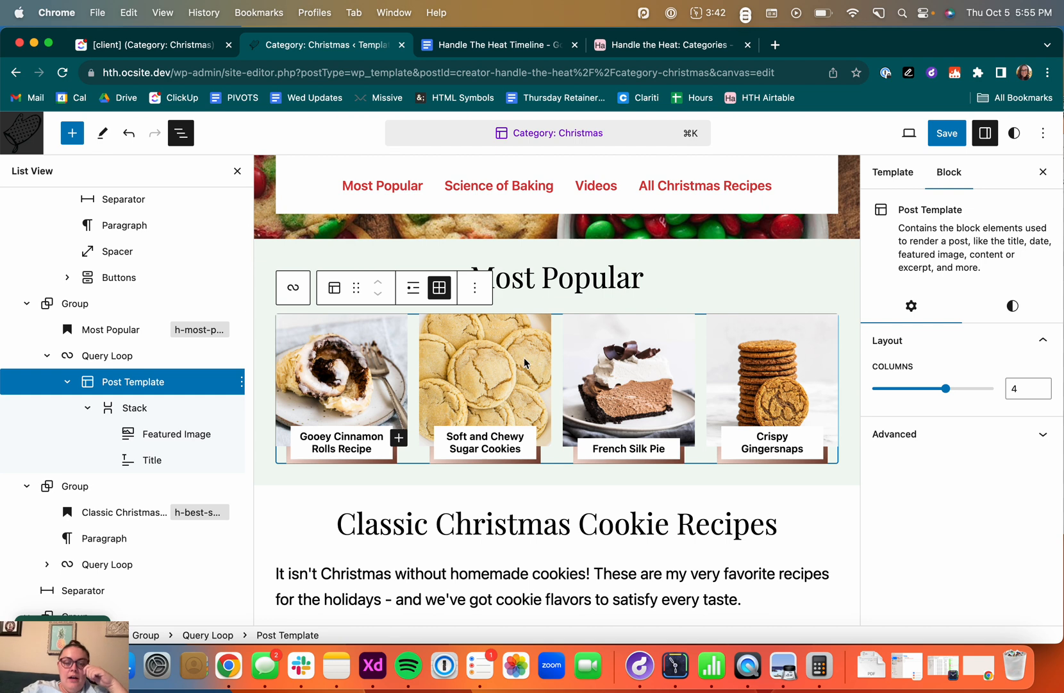
# Step: Set the Most Popular Query Loop to 8 items per page and view its Post Template's column setting
pyautogui.click(112, 355)
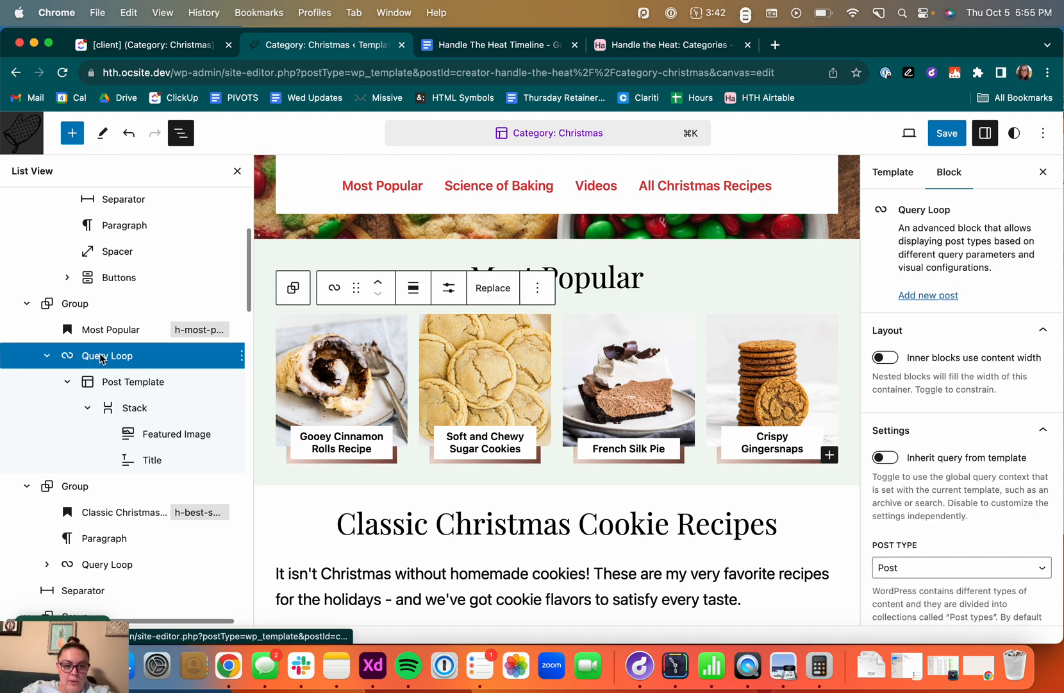
pyautogui.click(451, 292)
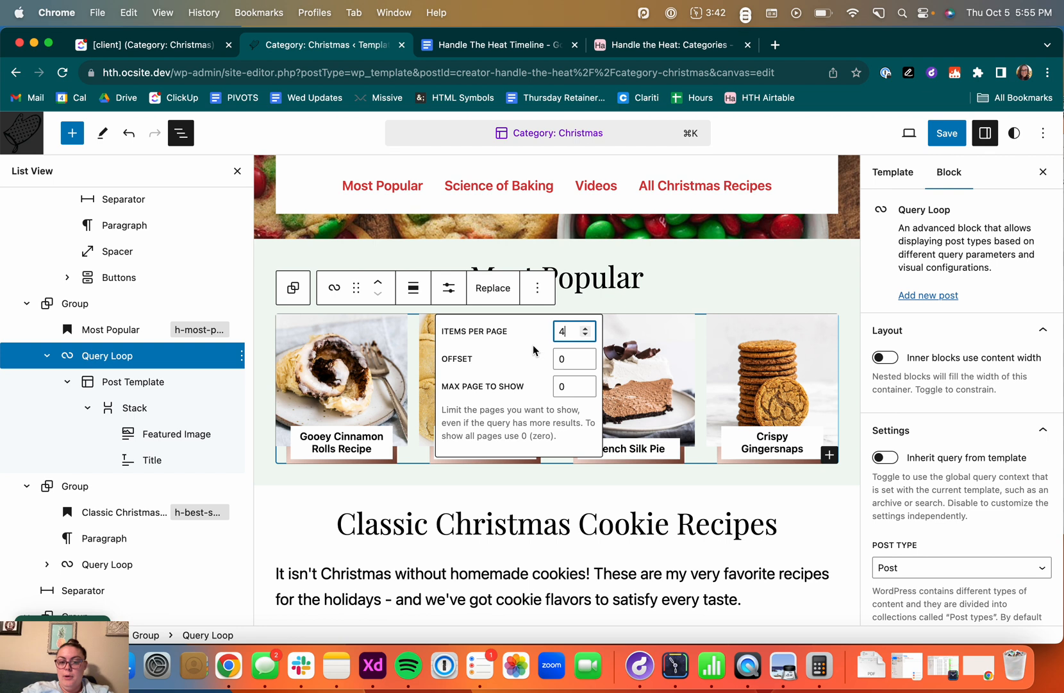
pyautogui.click(585, 328)
pyautogui.click(586, 328)
pyautogui.click(585, 327)
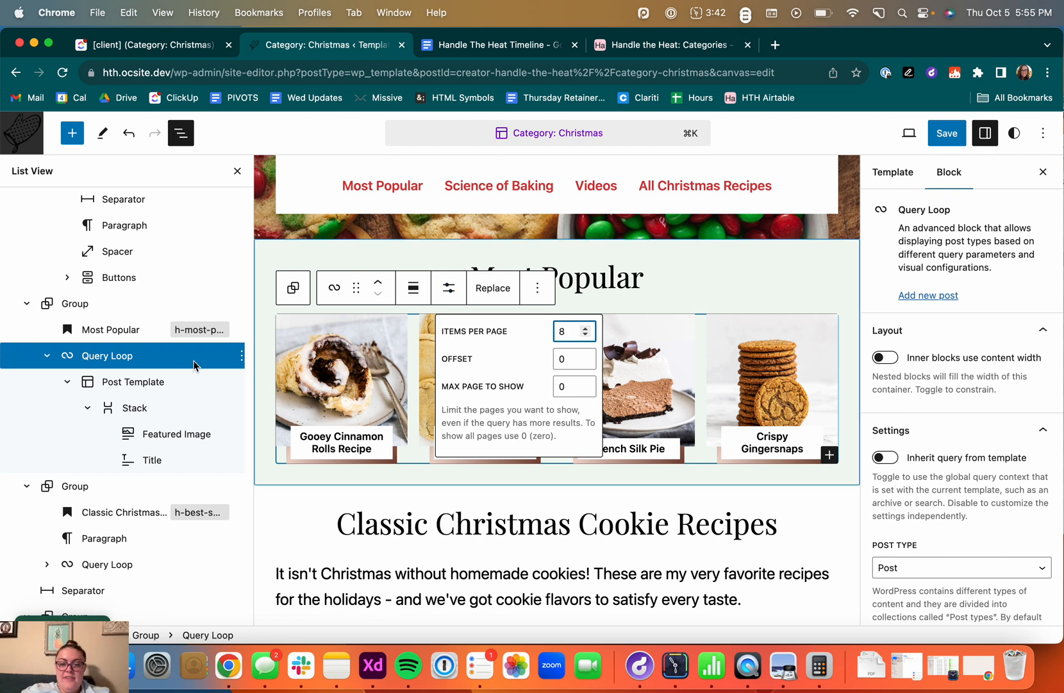
pyautogui.click(115, 382)
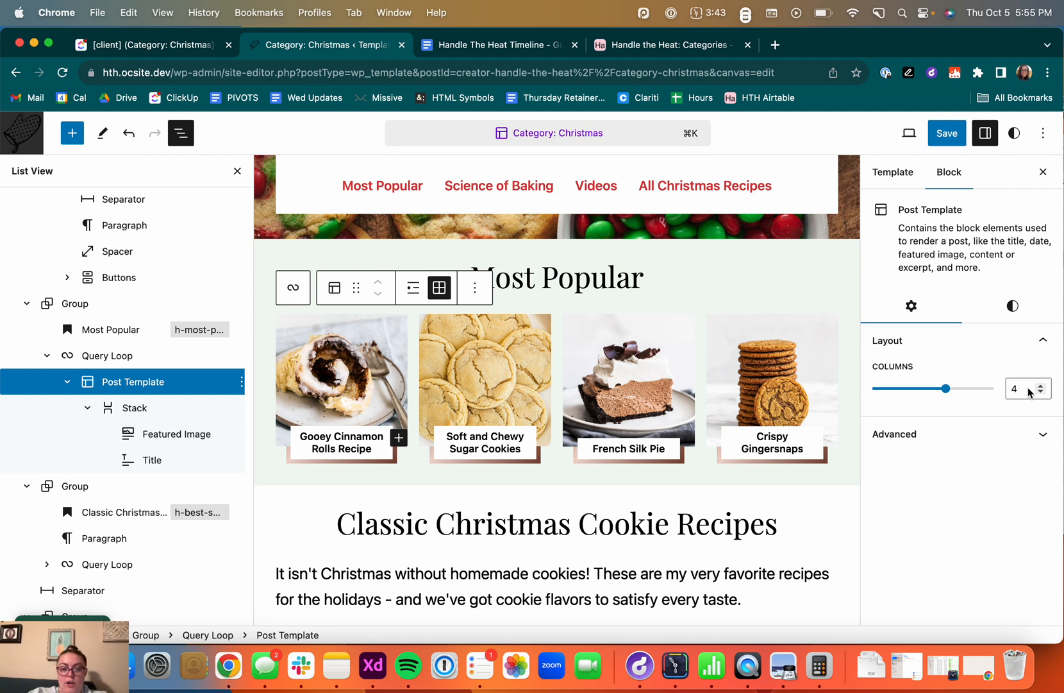
# Step: Add Caramelized White Chocolate Raspberry Cookies and Cheap vs Expensive Ingredients in Brownies to the Most Popular Query Loop's selective posts
pyautogui.click(108, 356)
pyautogui.scroll(-10, 916, 478)
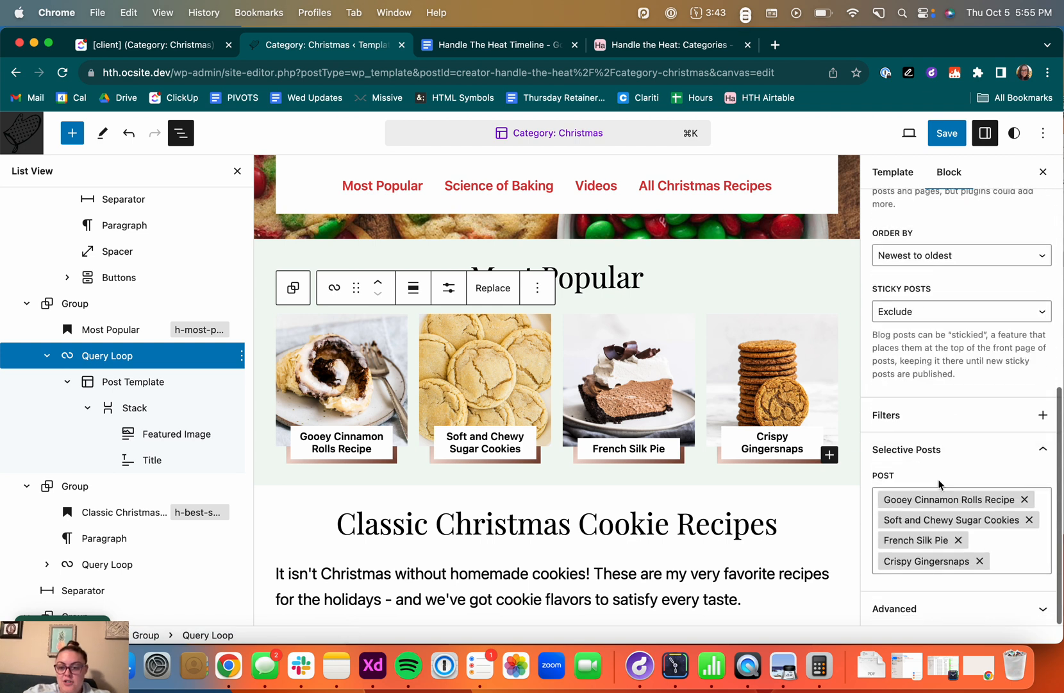
pyautogui.click(1017, 566)
pyautogui.click(969, 588)
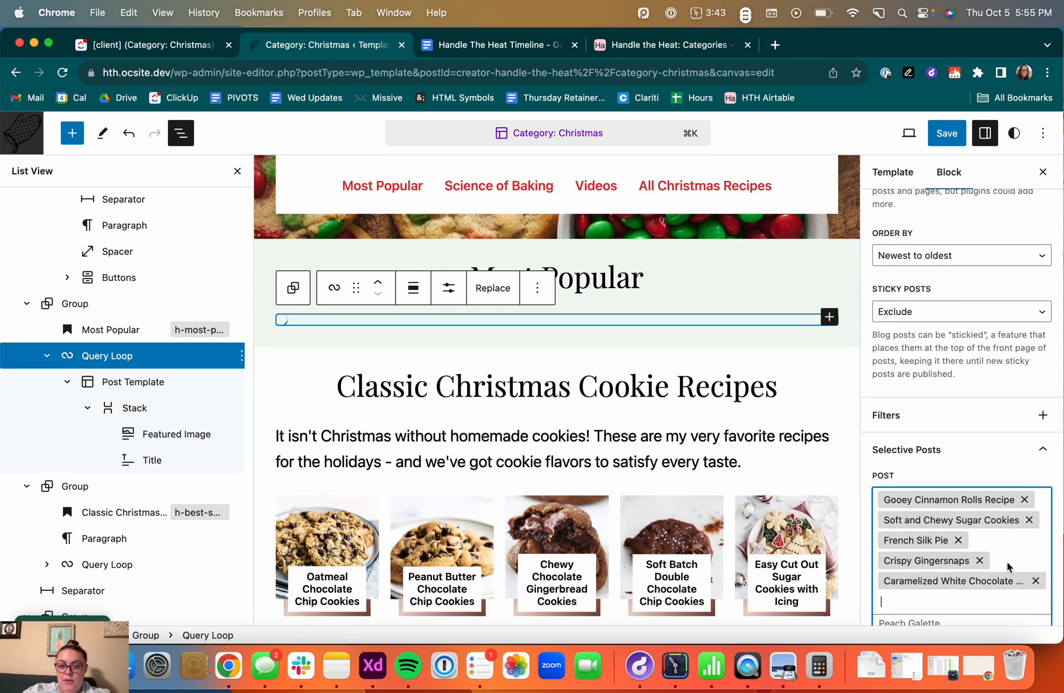
pyautogui.scroll(-3, 1009, 558)
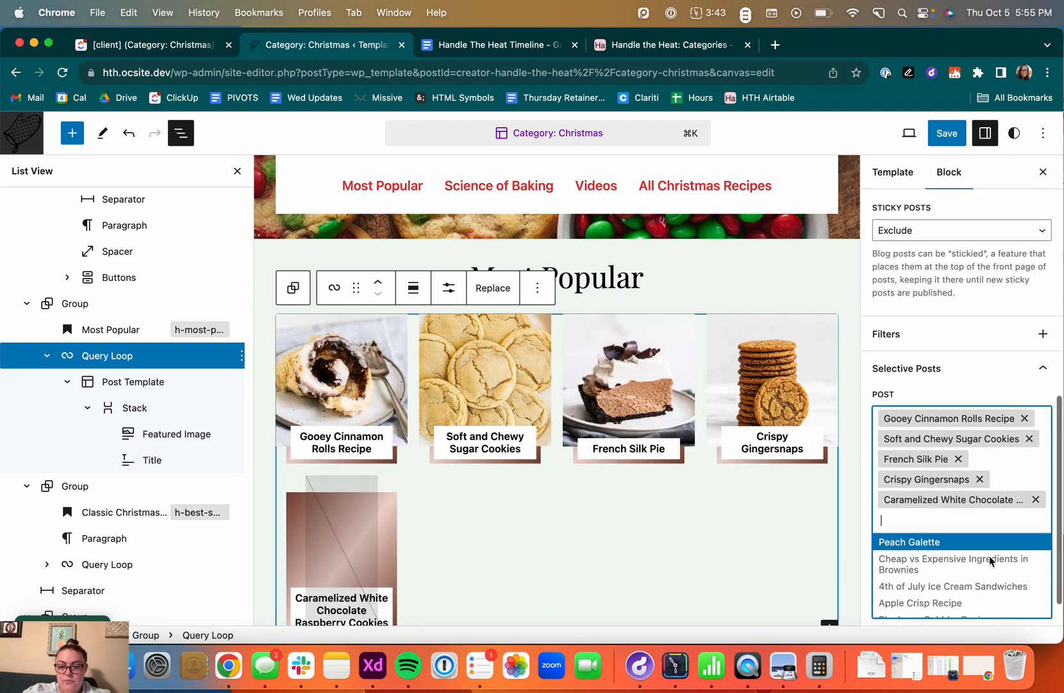
pyautogui.click(972, 562)
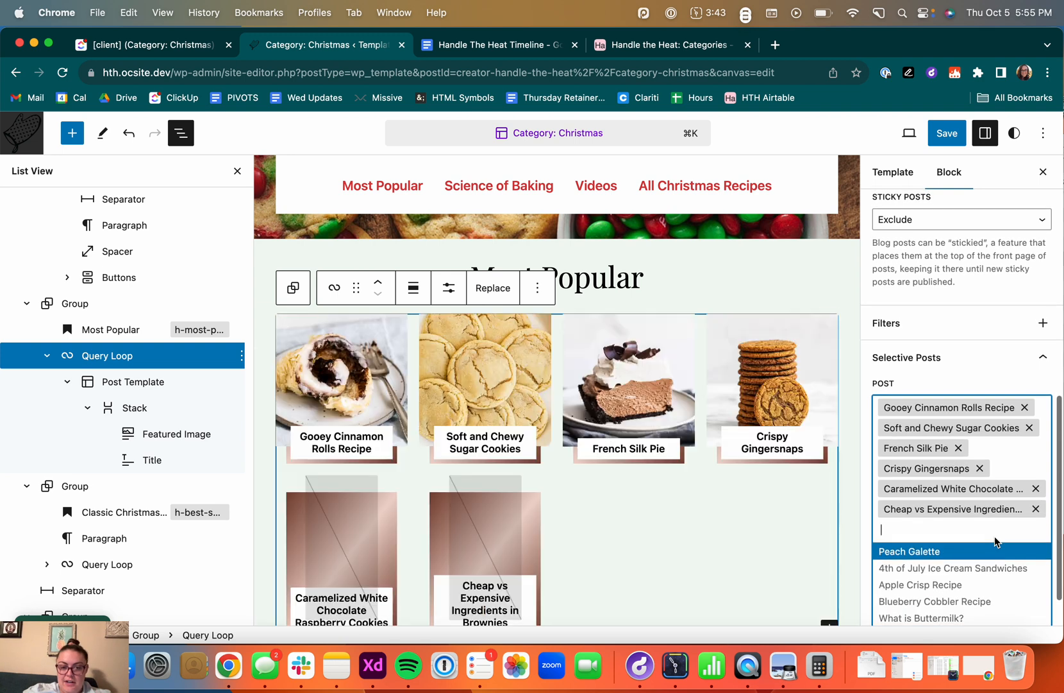
pyautogui.scroll(-2, 996, 541)
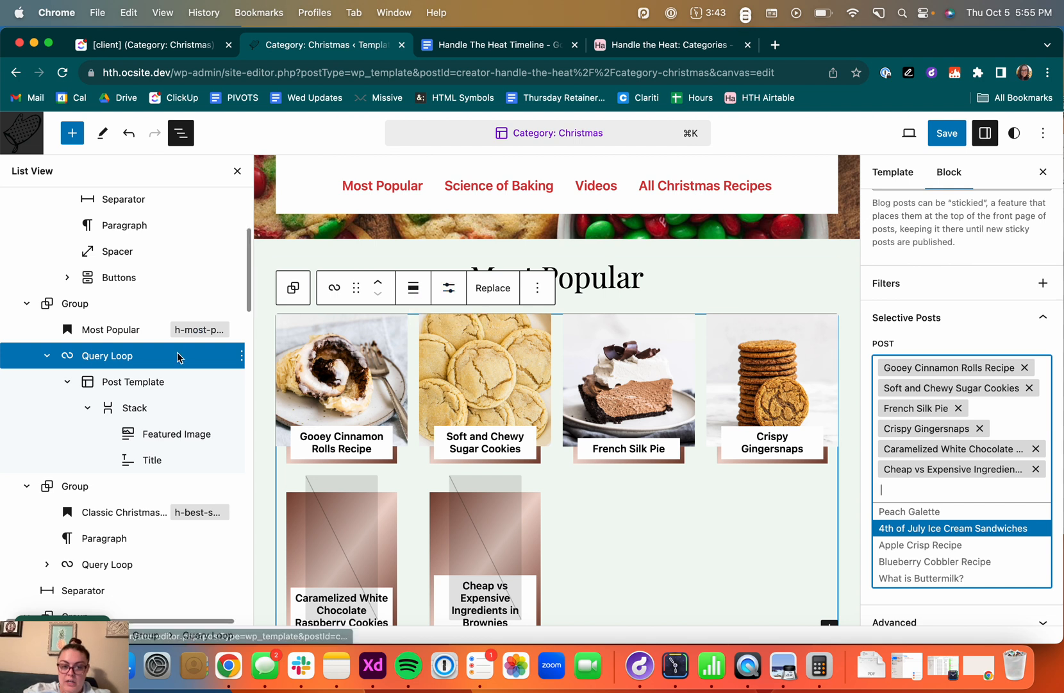
# Step: Review the Query Loop's items per page and remove the Cheap vs Expensive Ingredients and Caramelized White Chocolate posts from its selective posts
pyautogui.click(447, 290)
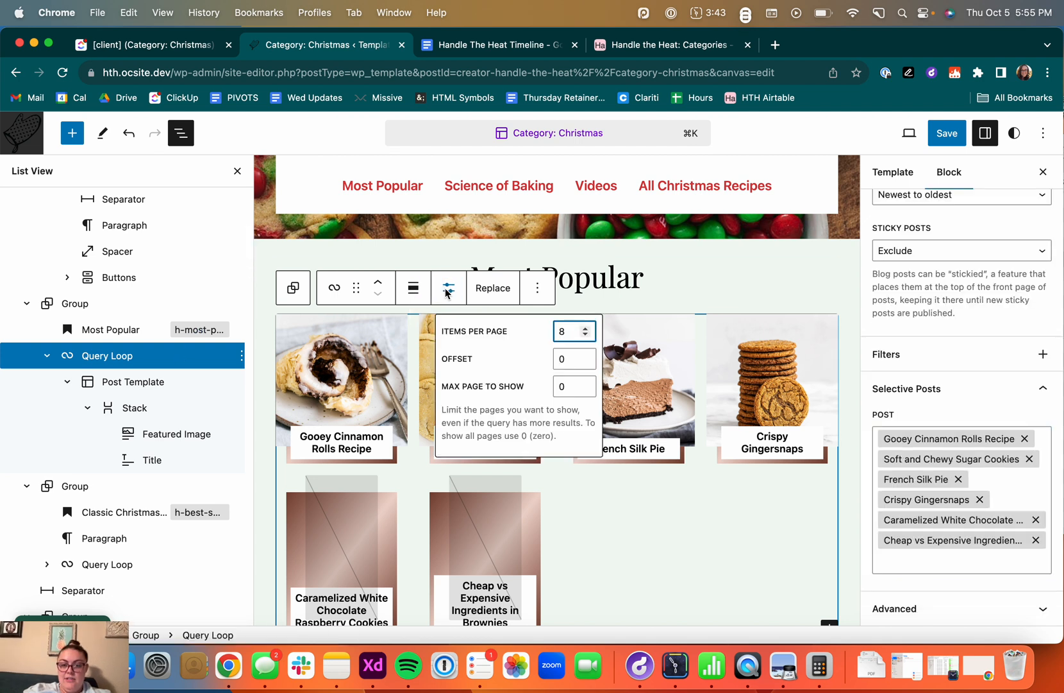
pyautogui.click(919, 557)
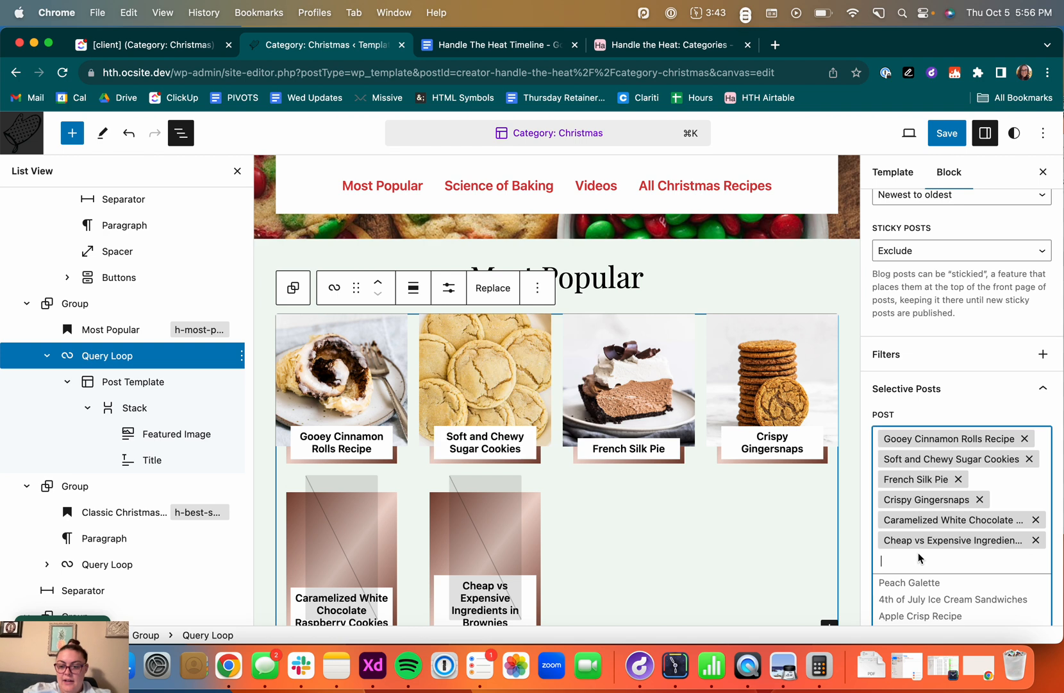
pyautogui.click(1035, 540)
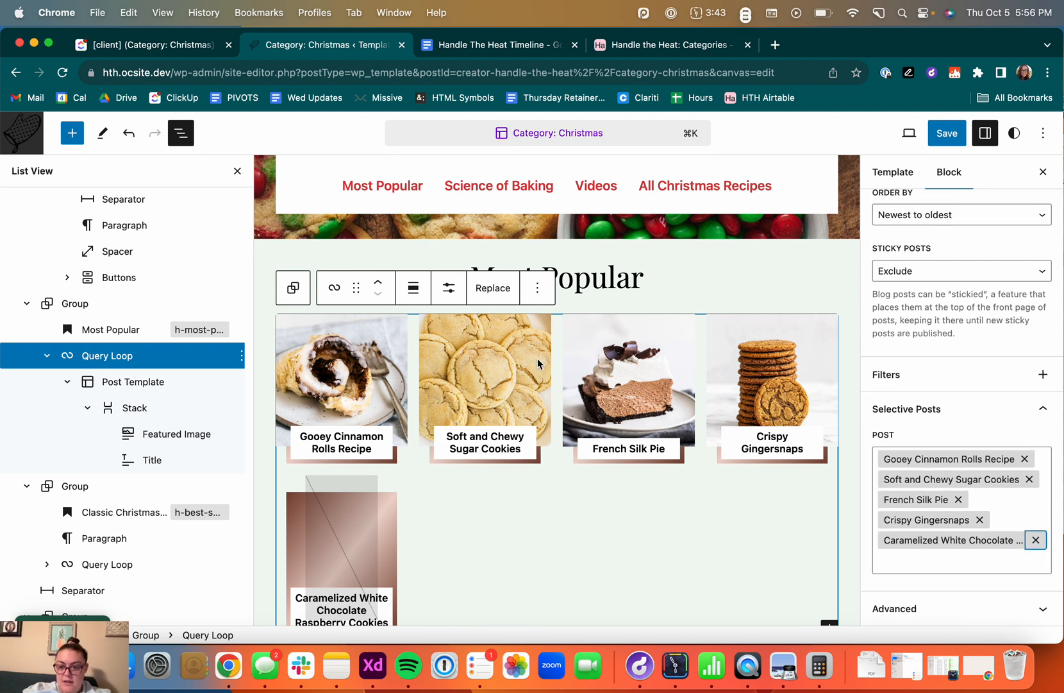
pyautogui.click(1036, 540)
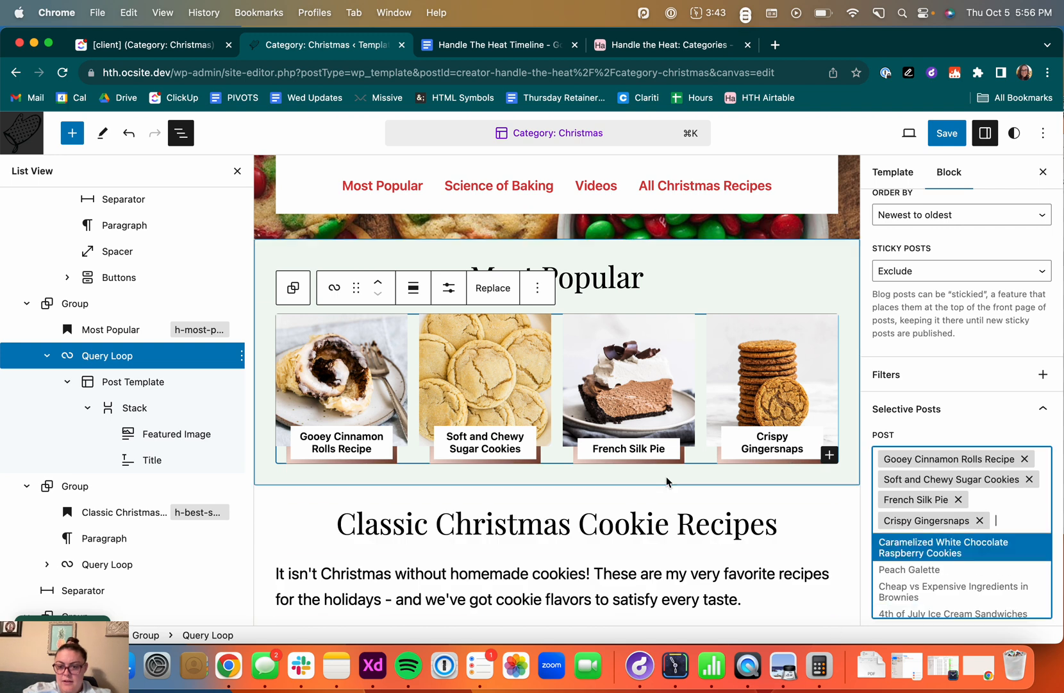
# Step: Set the Most Popular Query Loop to 5 items per page and its Post Template to 5 columns
pyautogui.scroll(1, 596, 404)
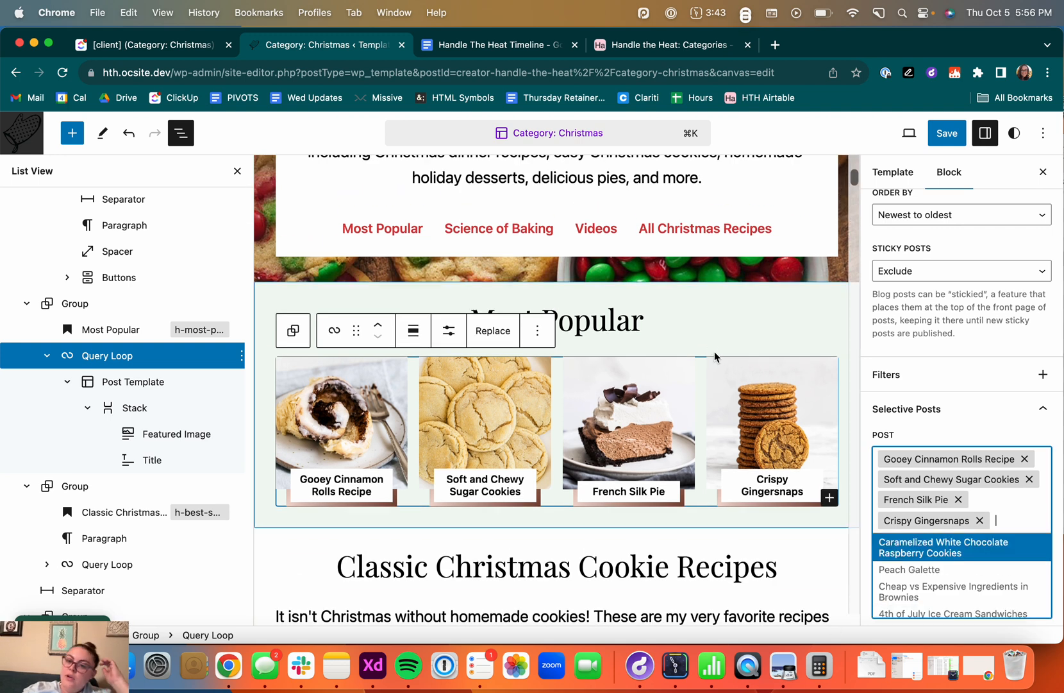
pyautogui.click(712, 345)
pyautogui.click(566, 405)
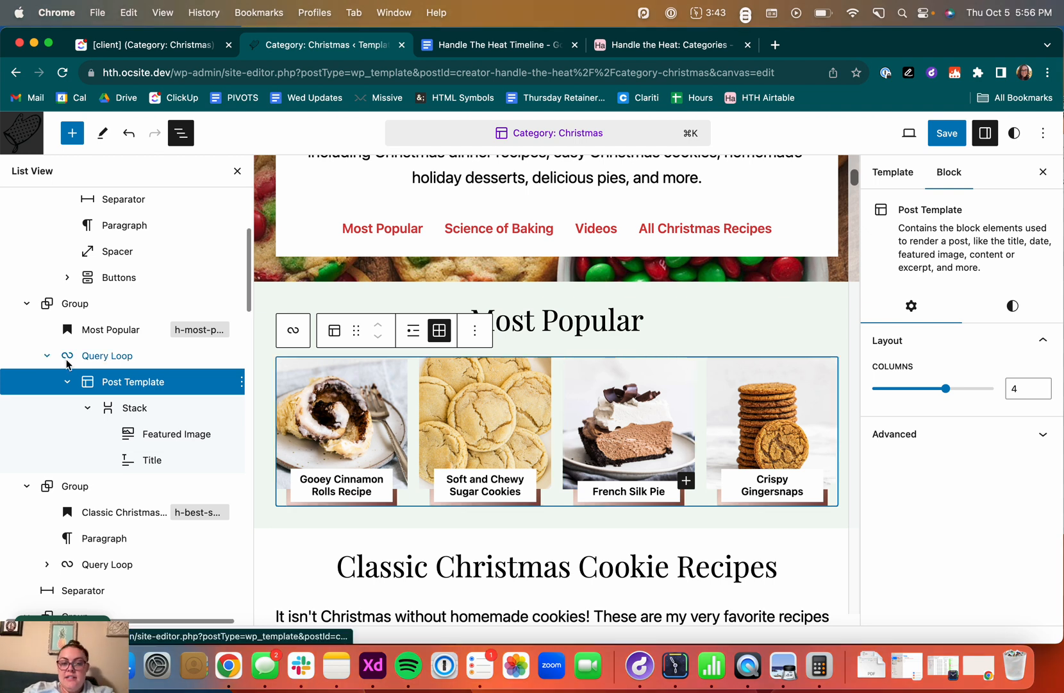
pyautogui.click(89, 362)
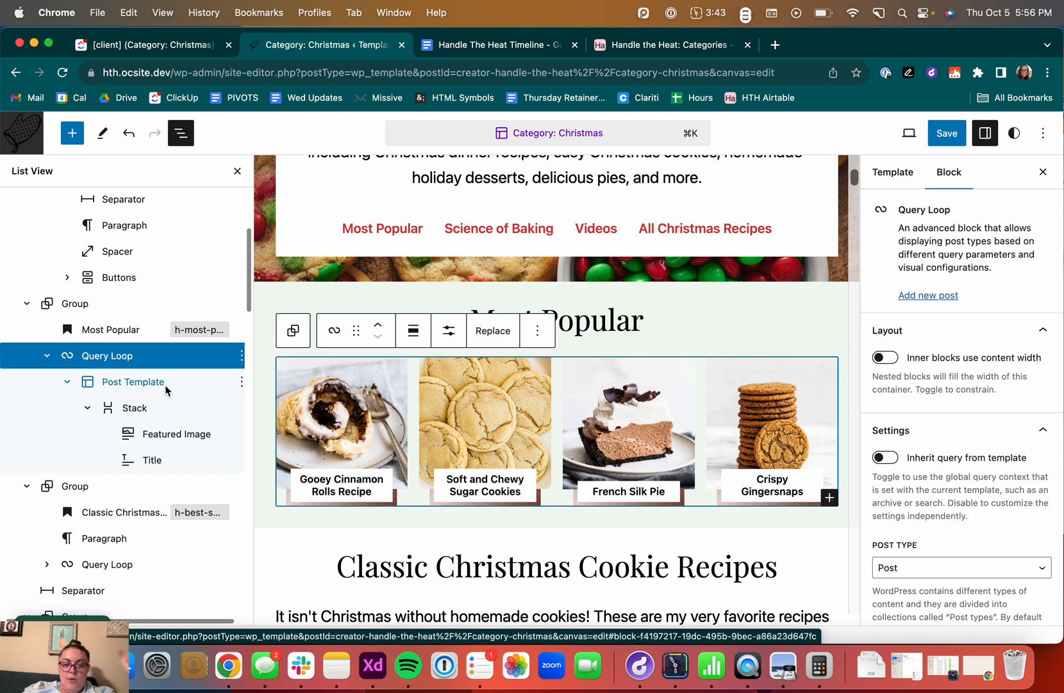
pyautogui.click(450, 335)
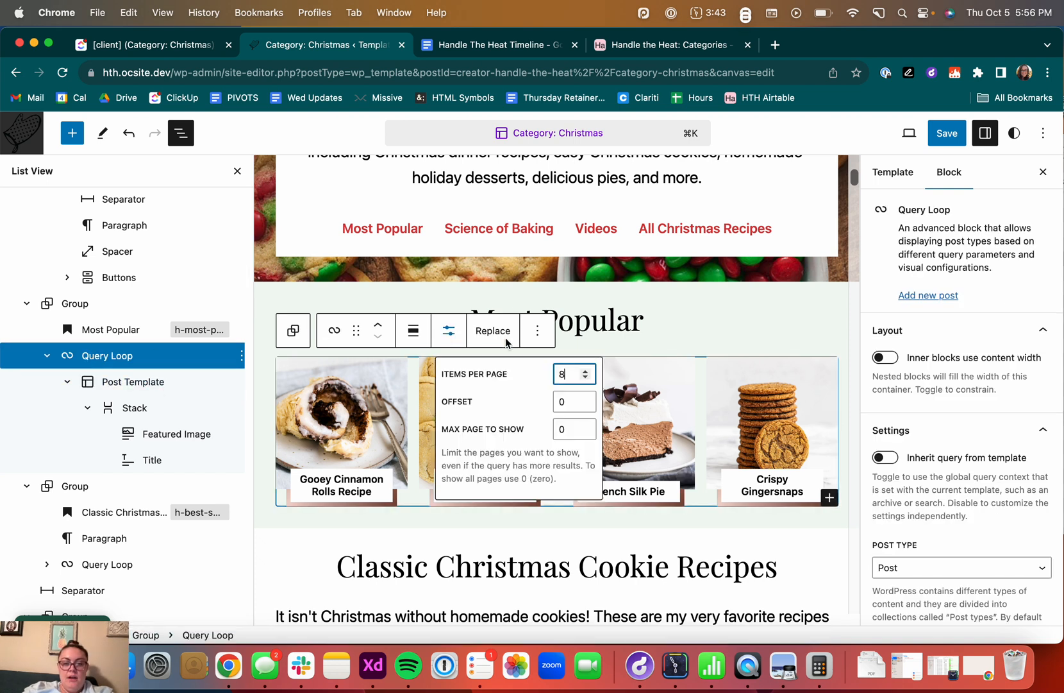
pyautogui.click(588, 376)
pyautogui.click(588, 376)
pyautogui.click(588, 376)
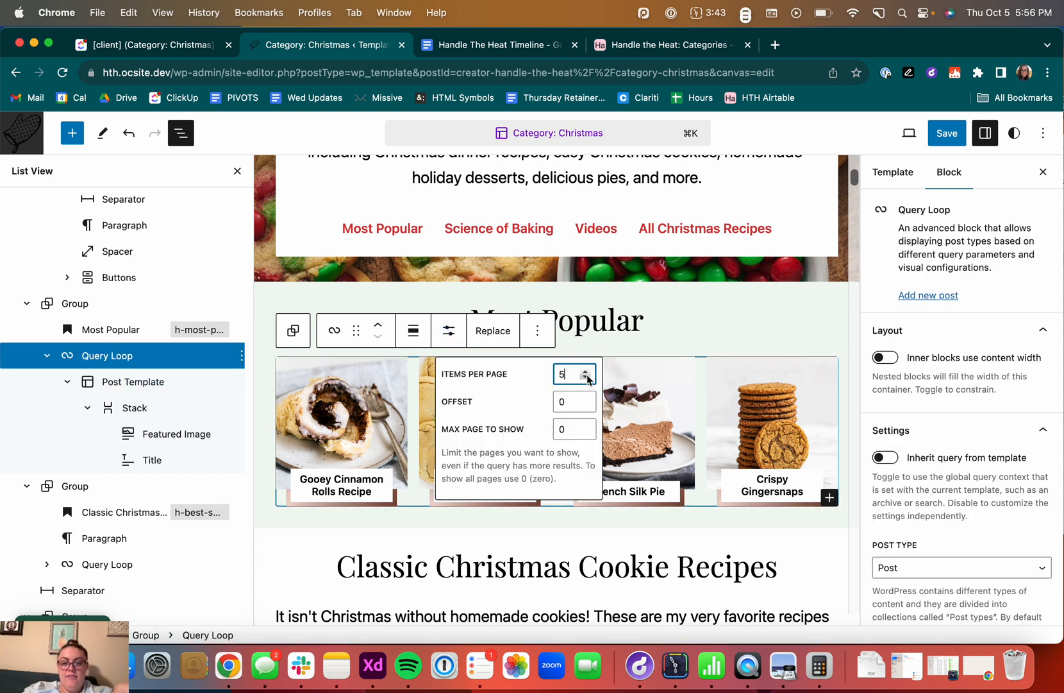
pyautogui.click(120, 382)
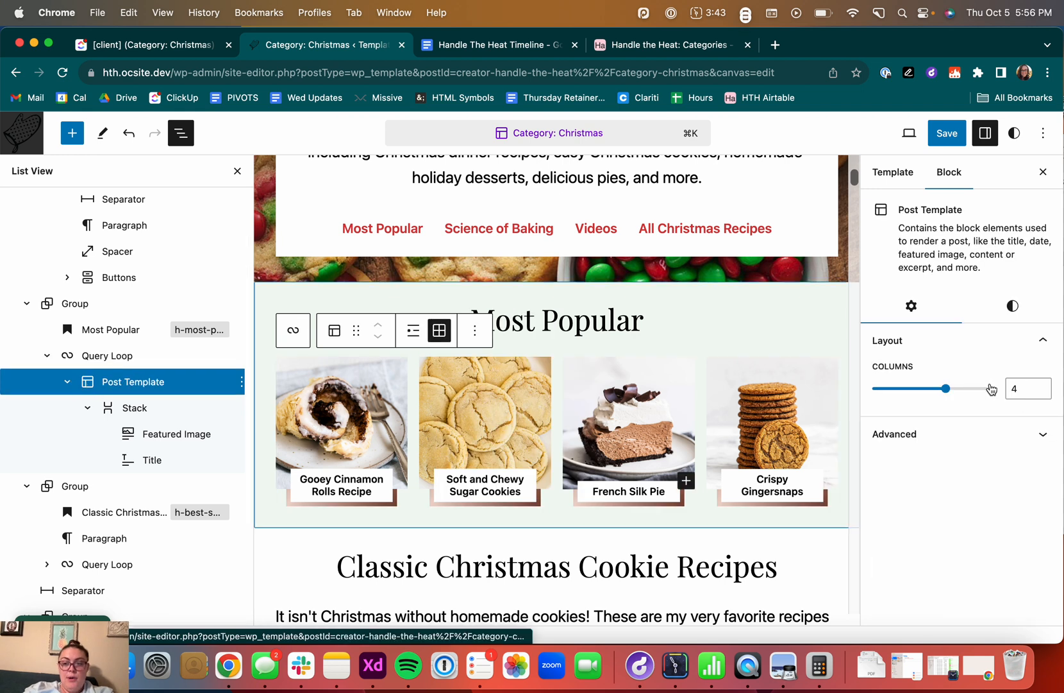
pyautogui.click(1041, 387)
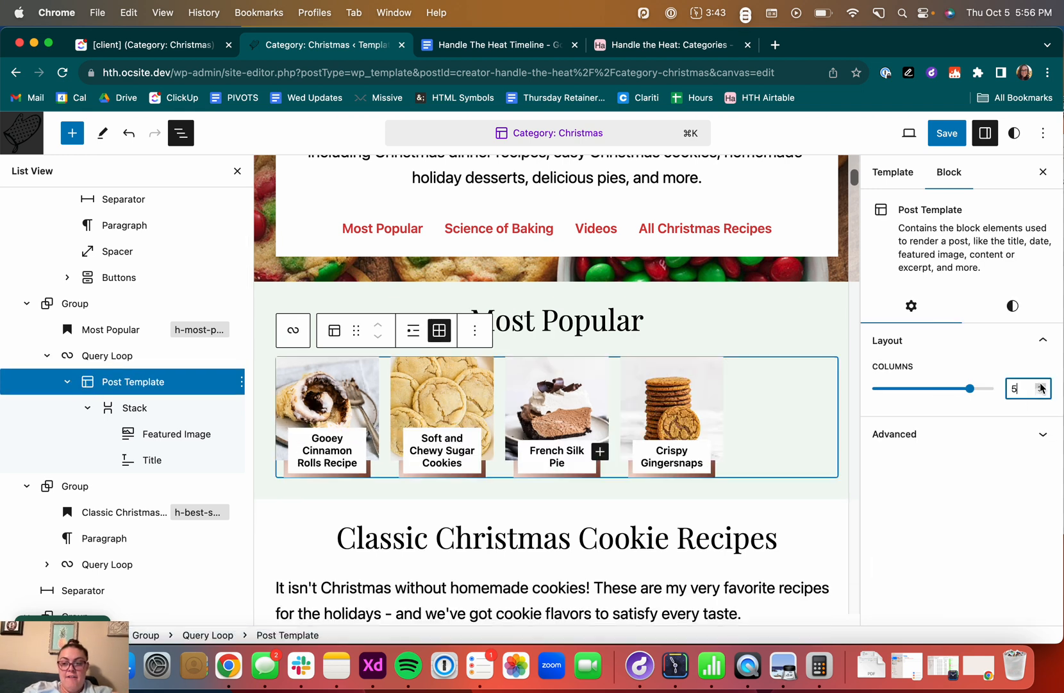
# Step: Add Caramelized White Chocolate Raspberry Cookies to the Most Popular Query Loop's selective posts as a fifth item and remove it again
pyautogui.click(98, 359)
pyautogui.scroll(-5, 891, 558)
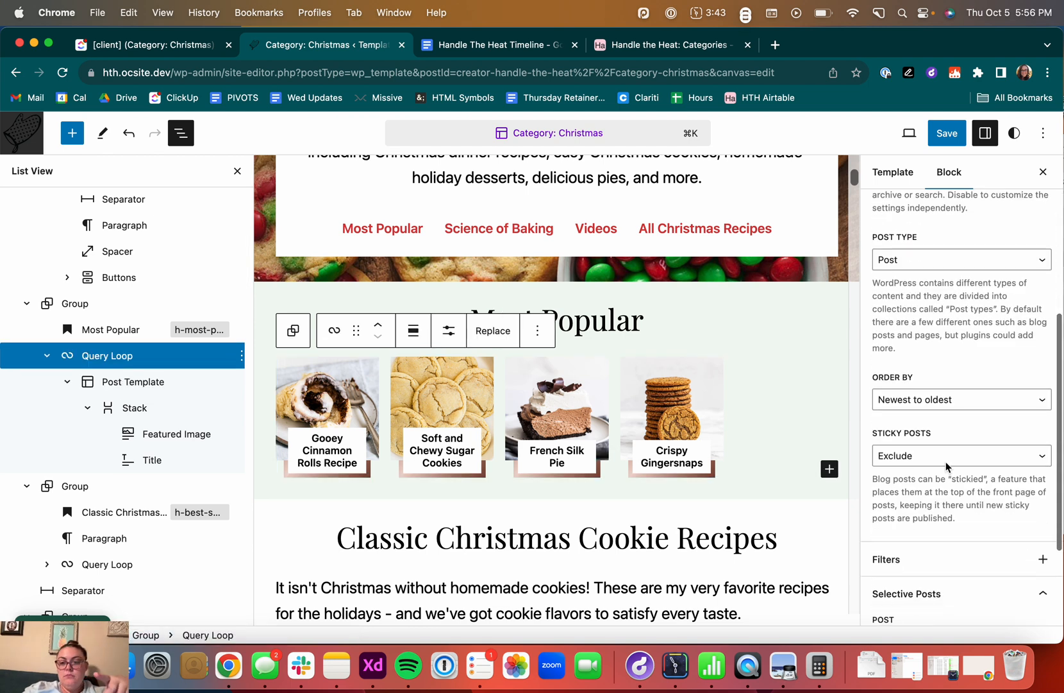
pyautogui.scroll(-4, 923, 475)
pyautogui.click(1008, 563)
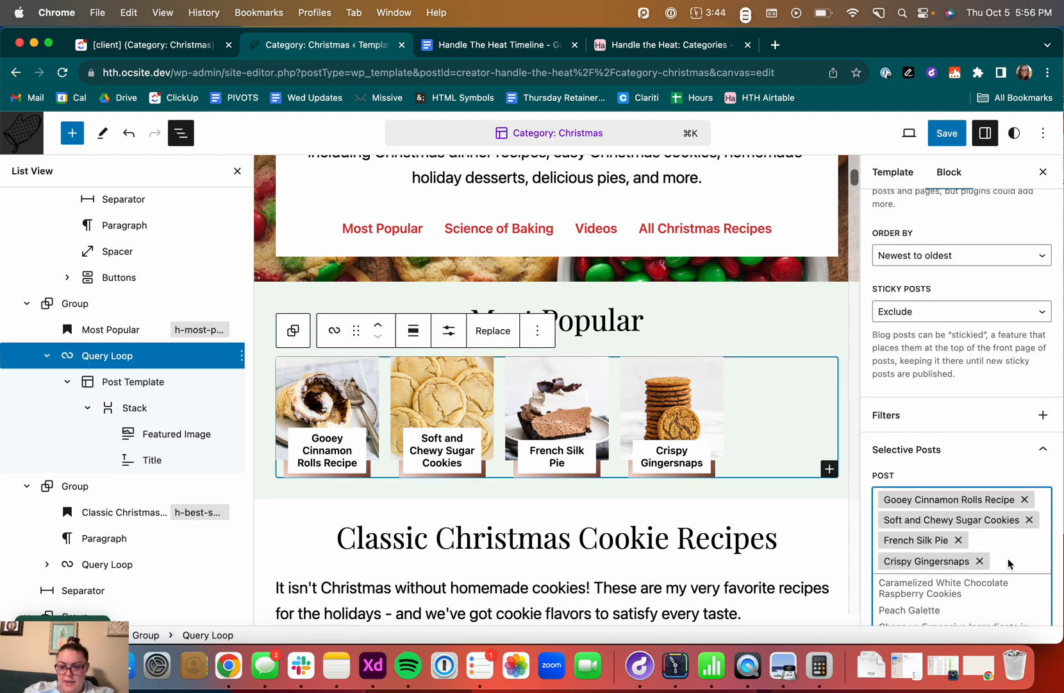
pyautogui.click(936, 587)
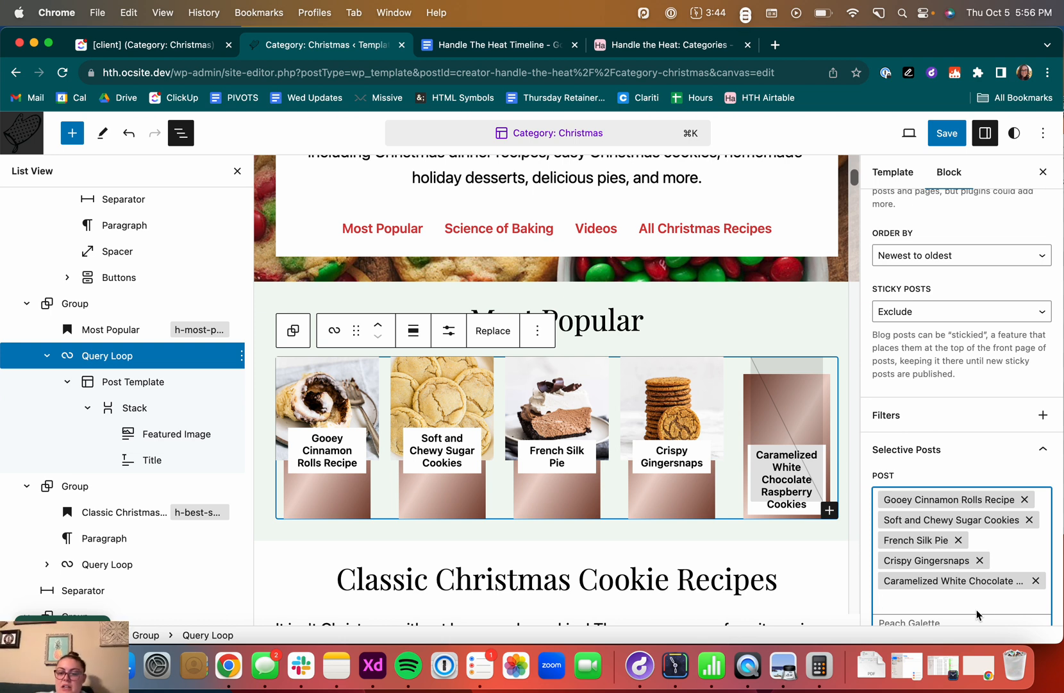
pyautogui.click(1035, 579)
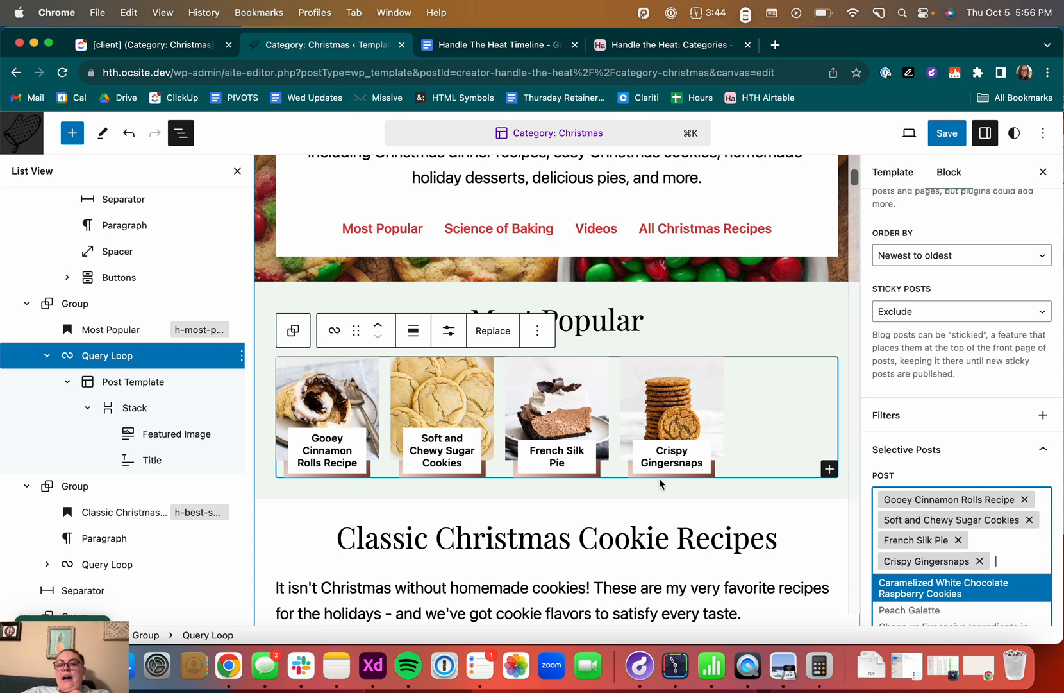
# Step: Set the Most Popular Query Loop to 4 items per page and its Post Template to 4 columns
pyautogui.click(449, 331)
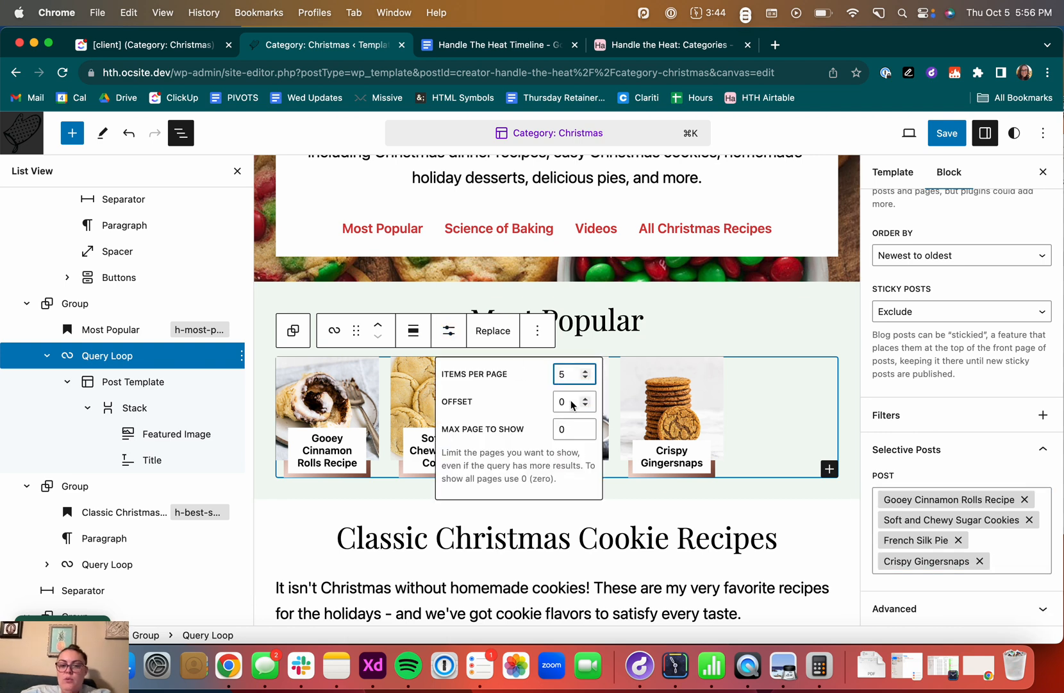
pyautogui.click(585, 377)
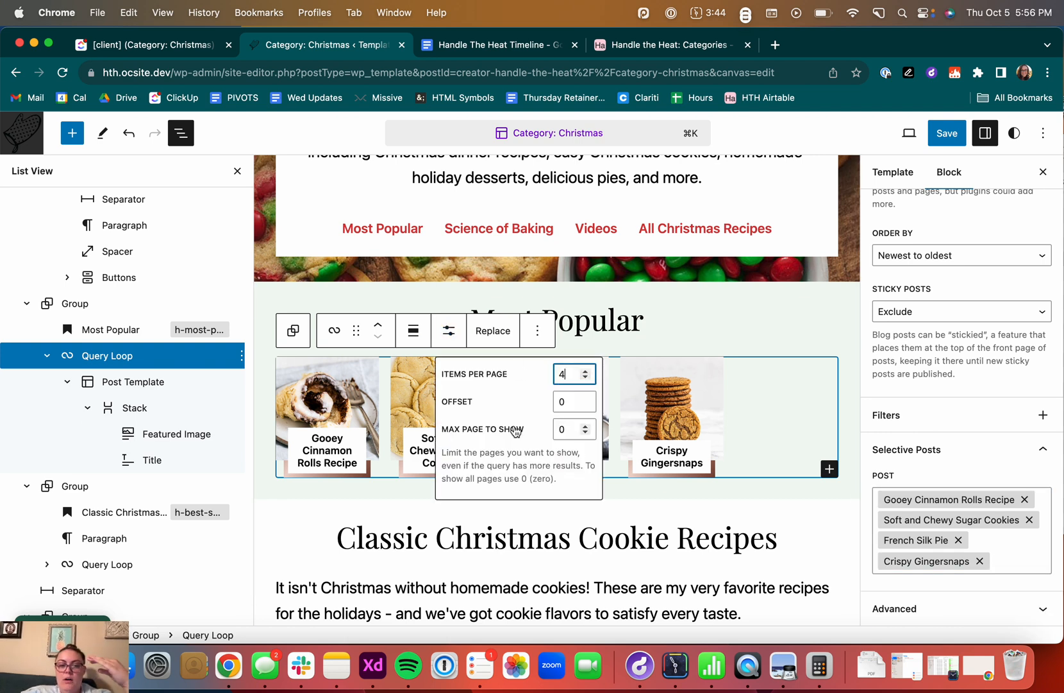
pyautogui.click(146, 382)
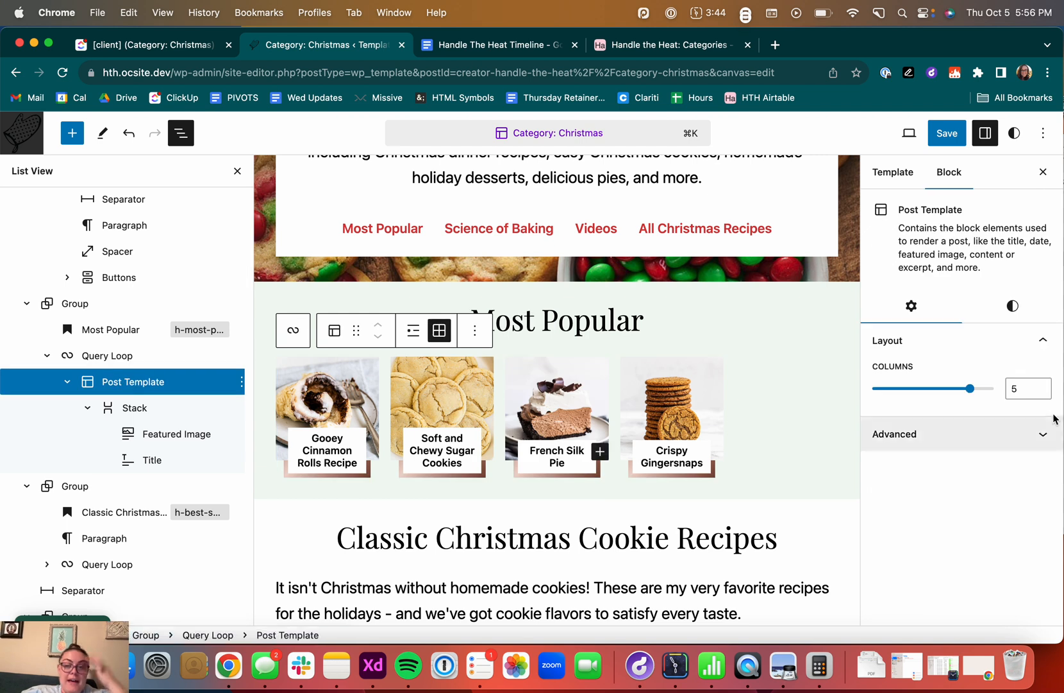
pyautogui.click(1041, 393)
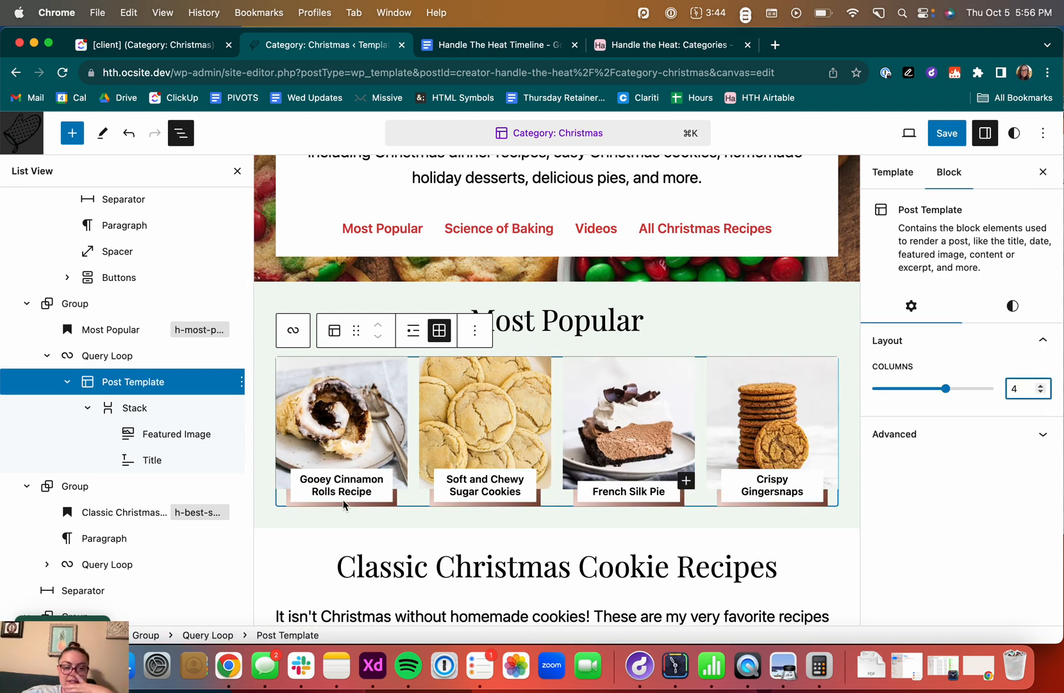
pyautogui.click(293, 572)
pyautogui.click(547, 313)
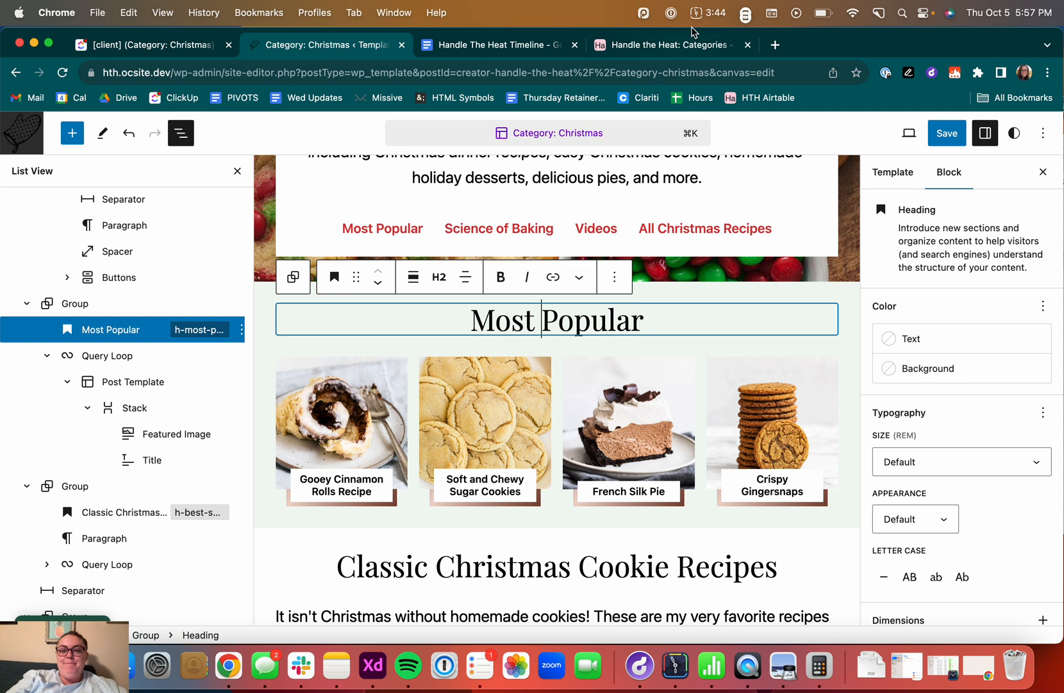
pyautogui.click(745, 13)
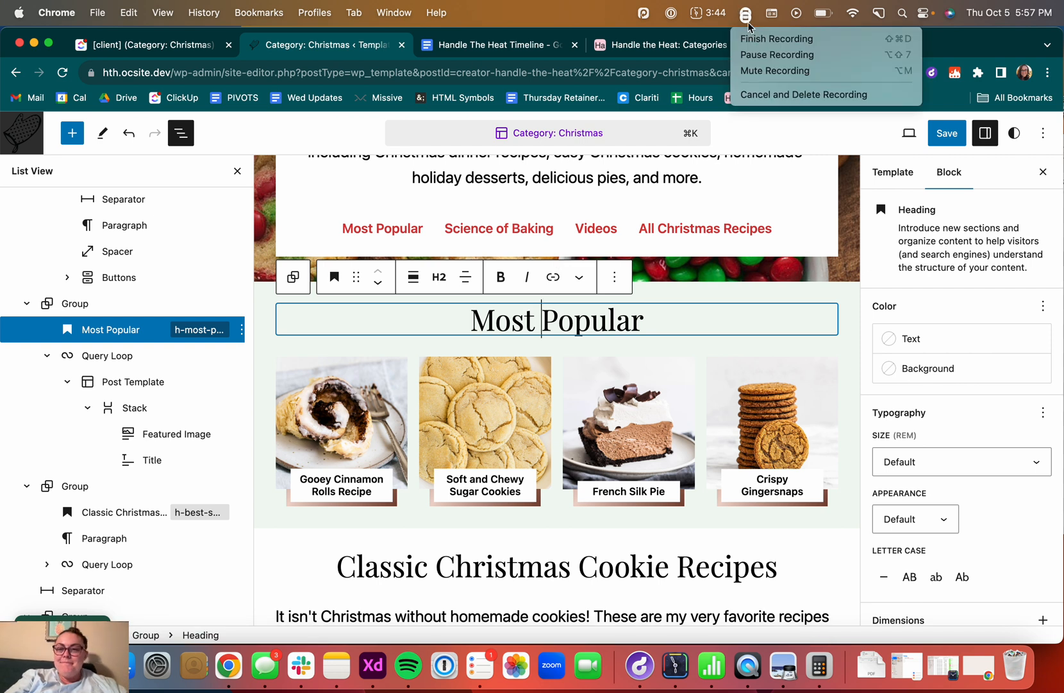